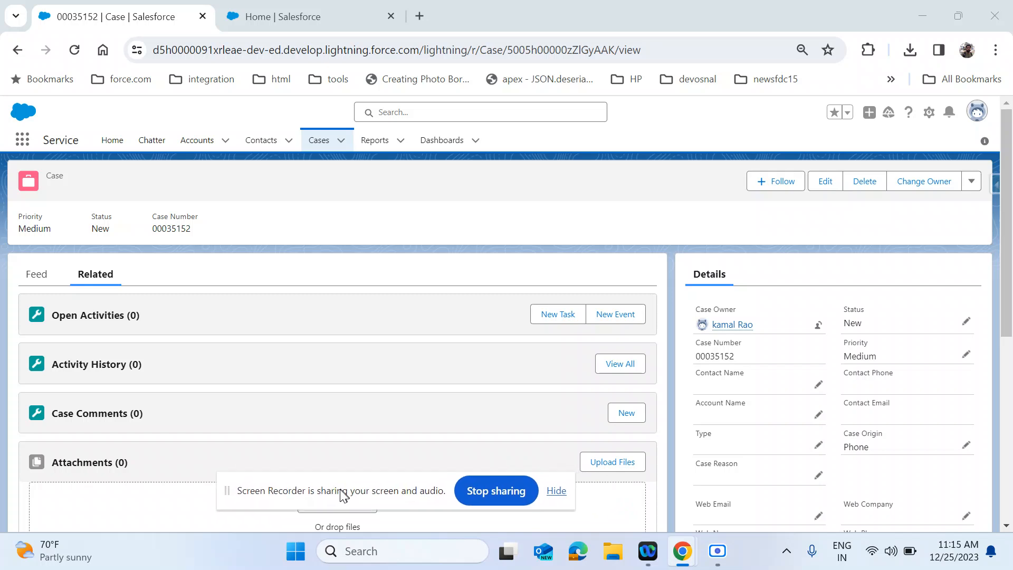
# - Go to the Service Home page, then open and close the Guidance Center panel
pyautogui.click(556, 502)
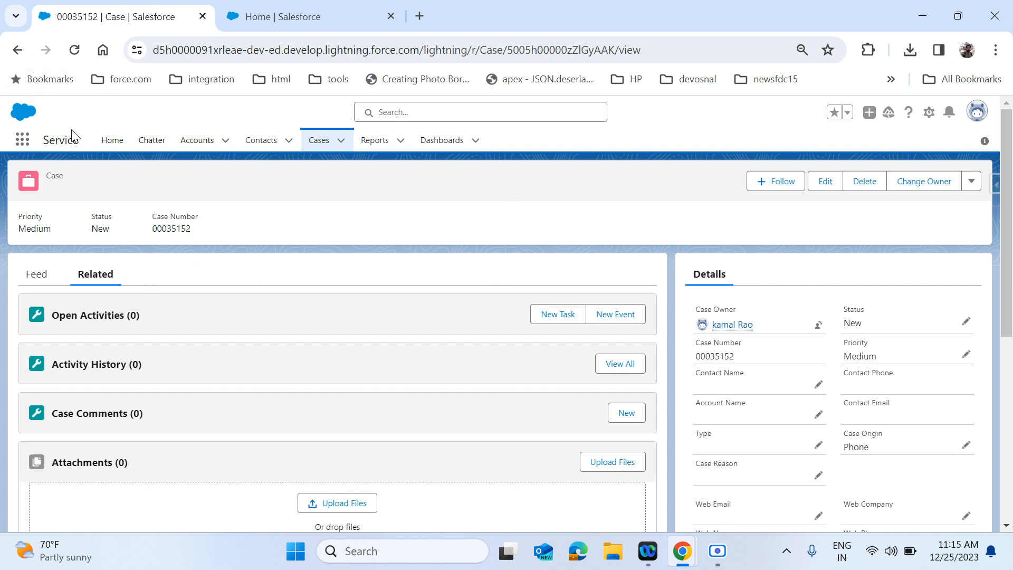
pyautogui.click(113, 141)
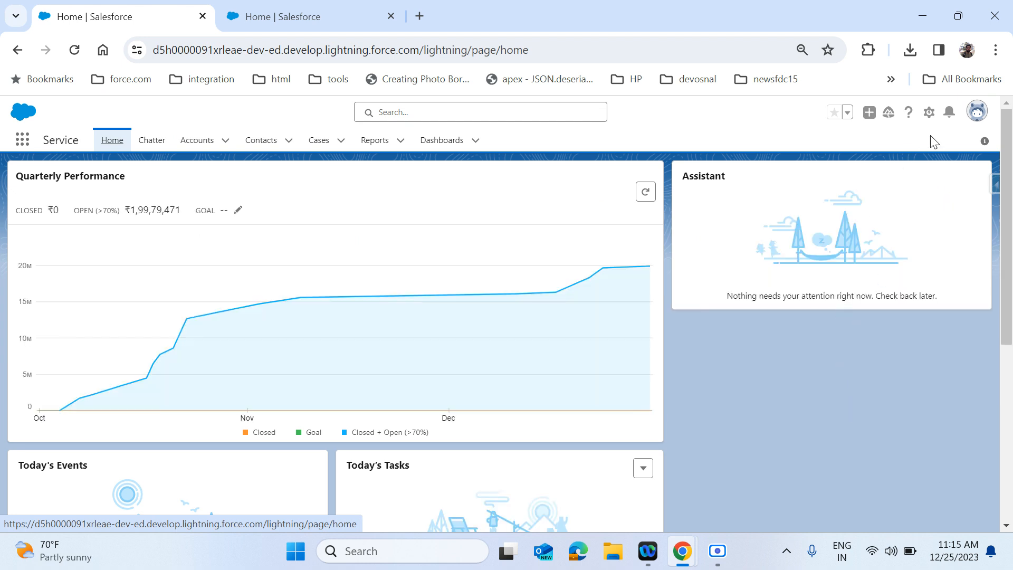
pyautogui.click(888, 112)
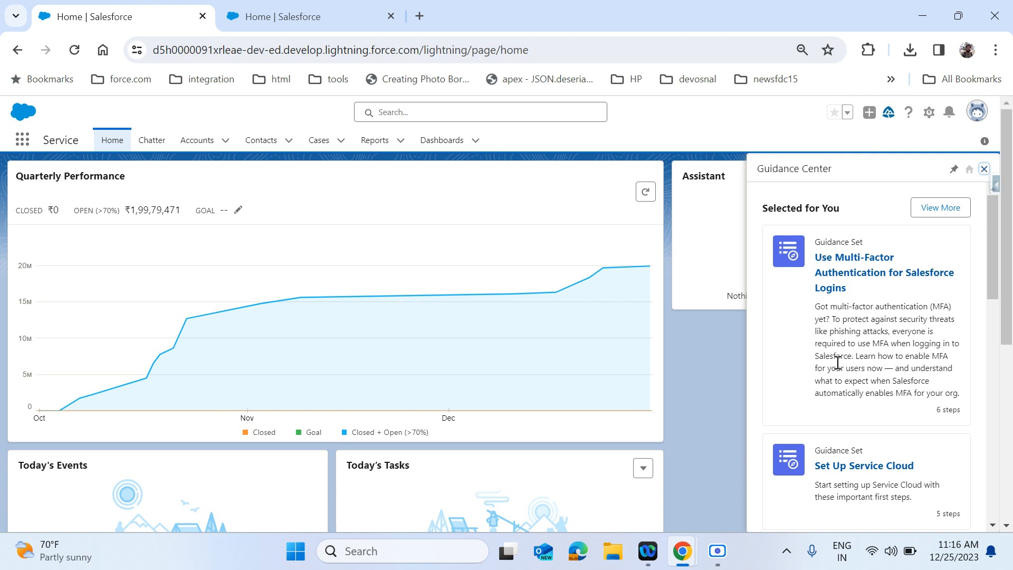
pyautogui.click(984, 170)
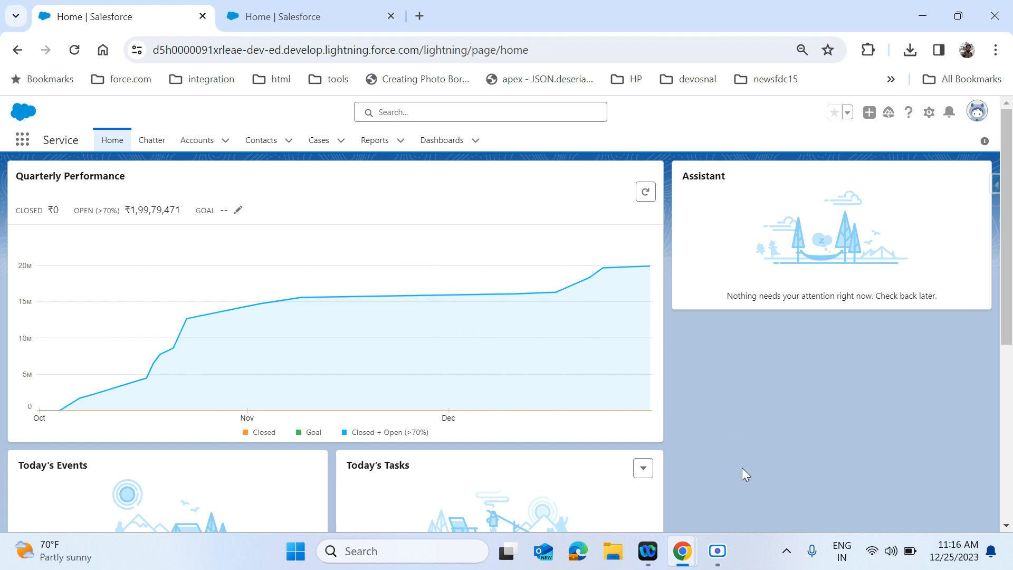
# - Look over the In-App Guidance setup tab's sidebar, then return to the Service Home tab
pyautogui.click(296, 22)
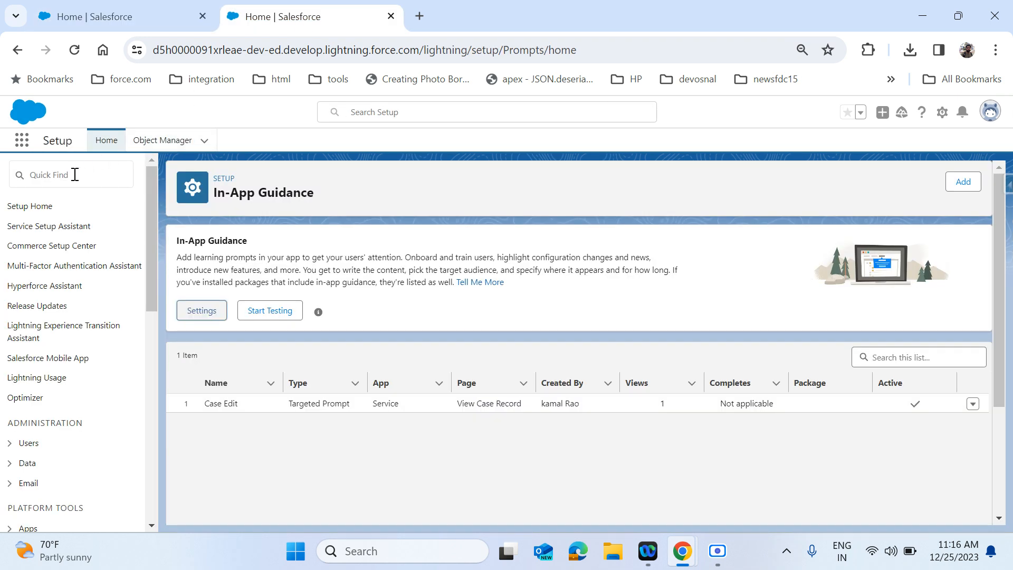
pyautogui.scroll(-7, 76, 336)
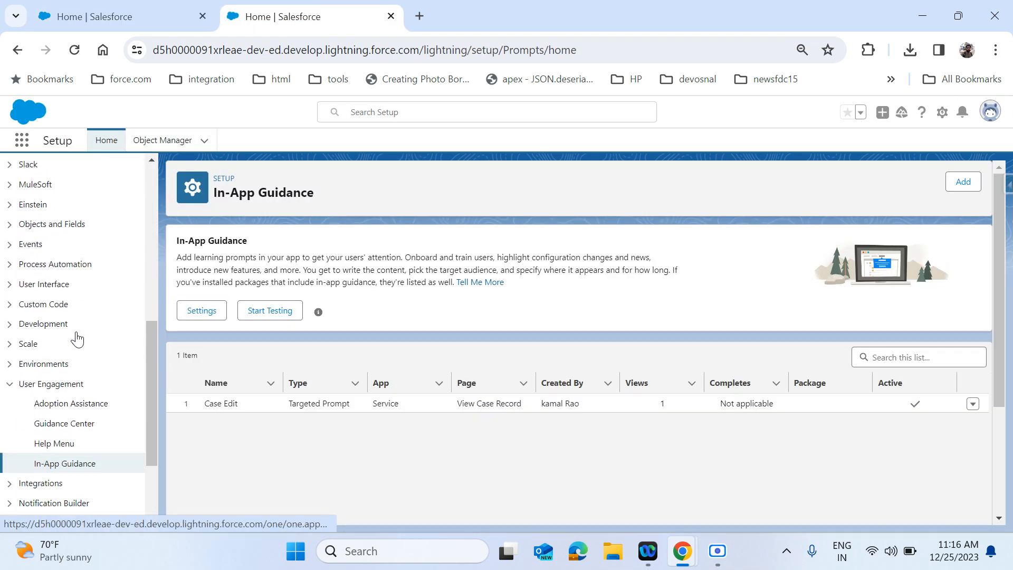
pyautogui.scroll(-2, 77, 337)
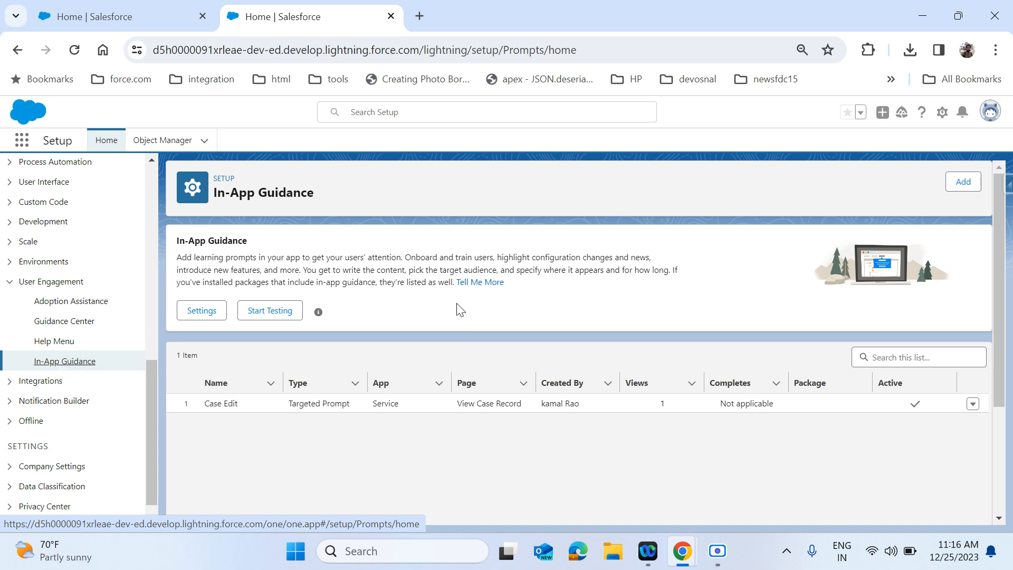
pyautogui.click(145, 15)
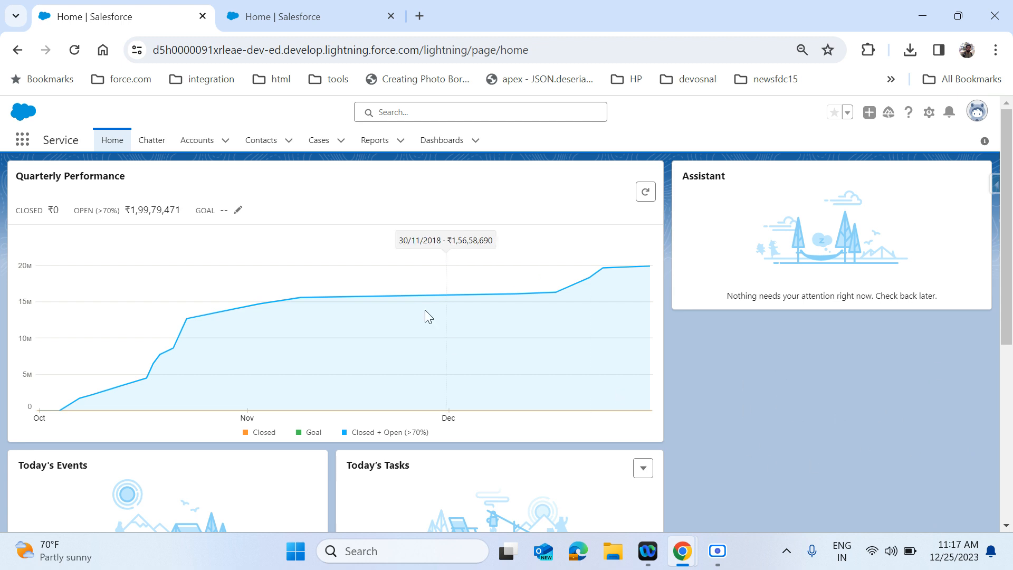
# - Open case 00035152 from the Cases list and check its extra actions menu
pyautogui.click(326, 149)
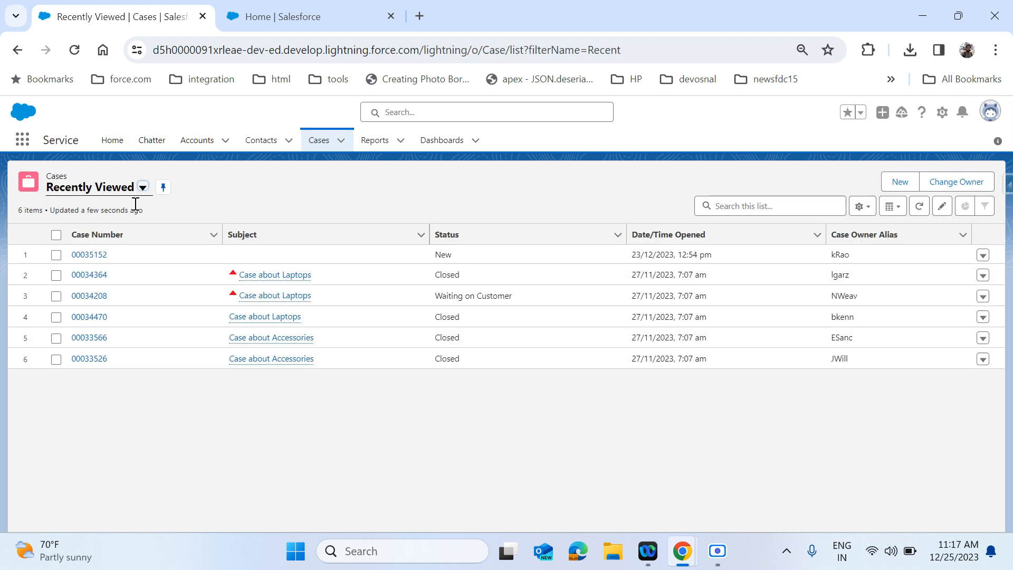
pyautogui.click(97, 256)
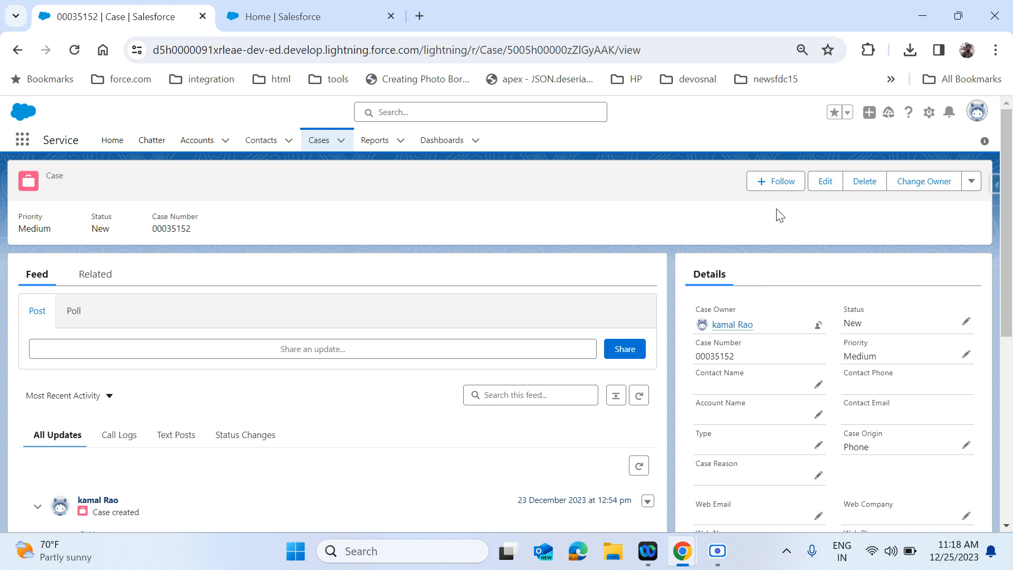
pyautogui.click(971, 182)
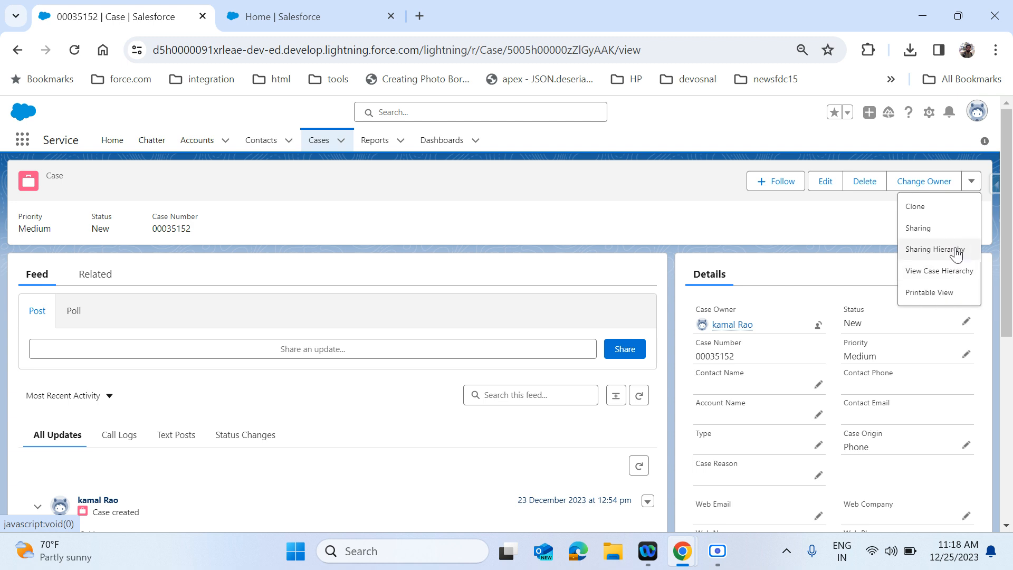
pyautogui.click(839, 220)
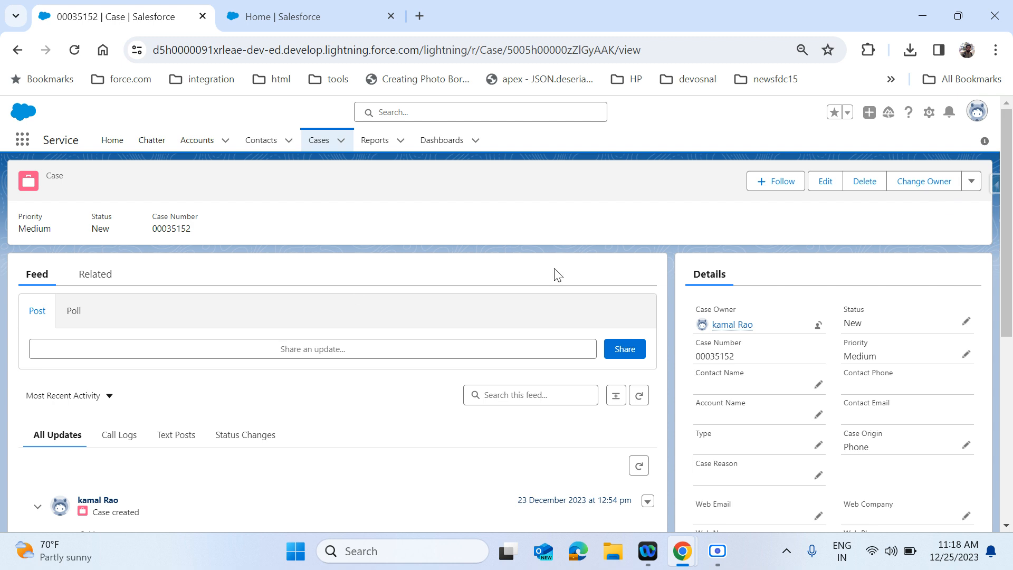
pyautogui.click(115, 150)
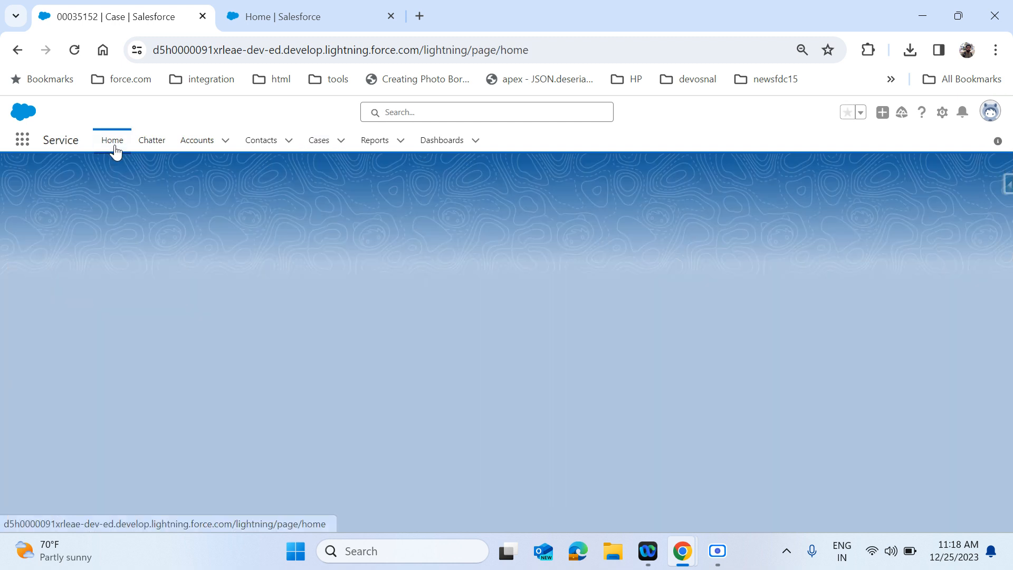
pyautogui.click(149, 153)
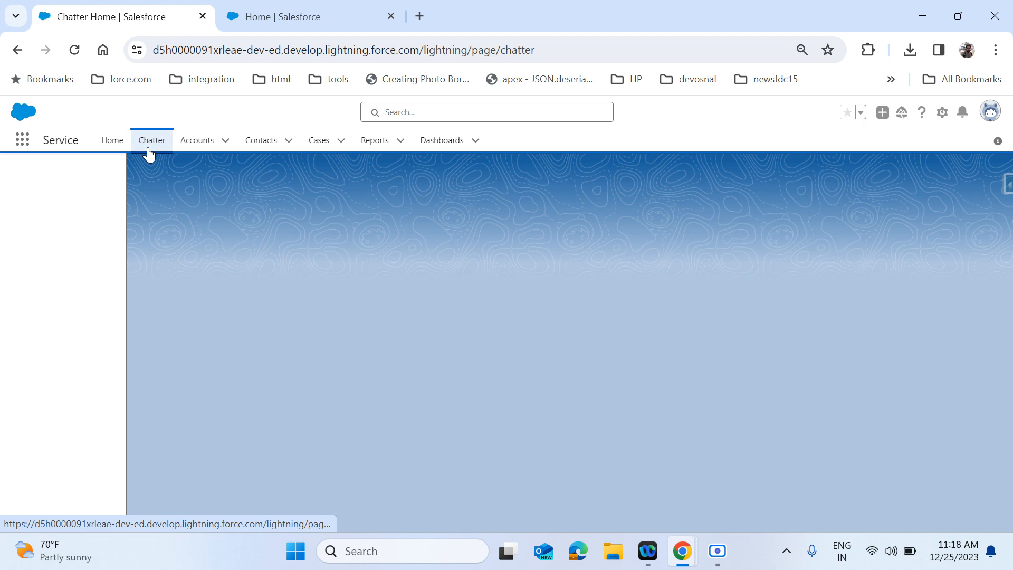
pyautogui.click(42, 208)
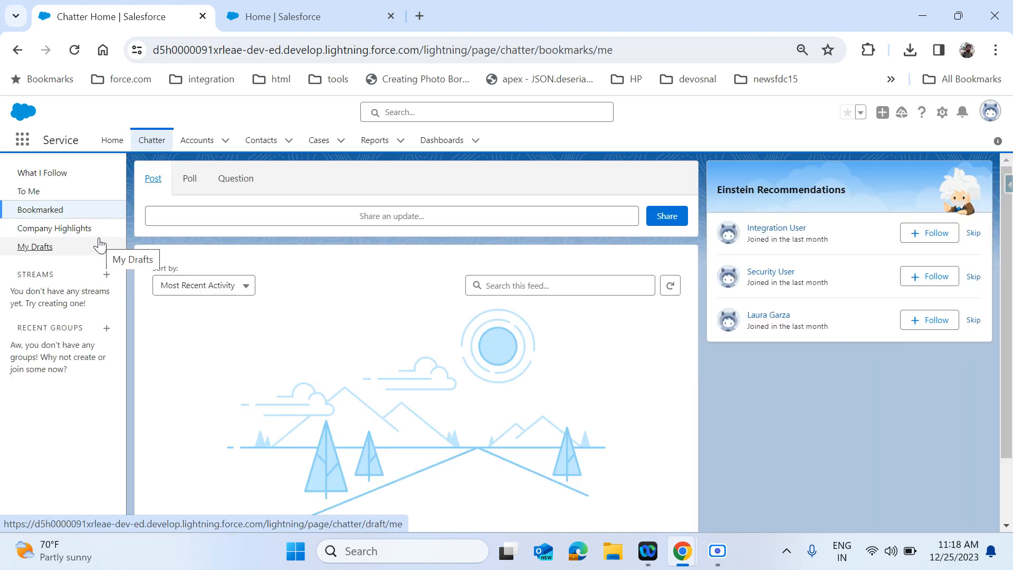
pyautogui.click(317, 141)
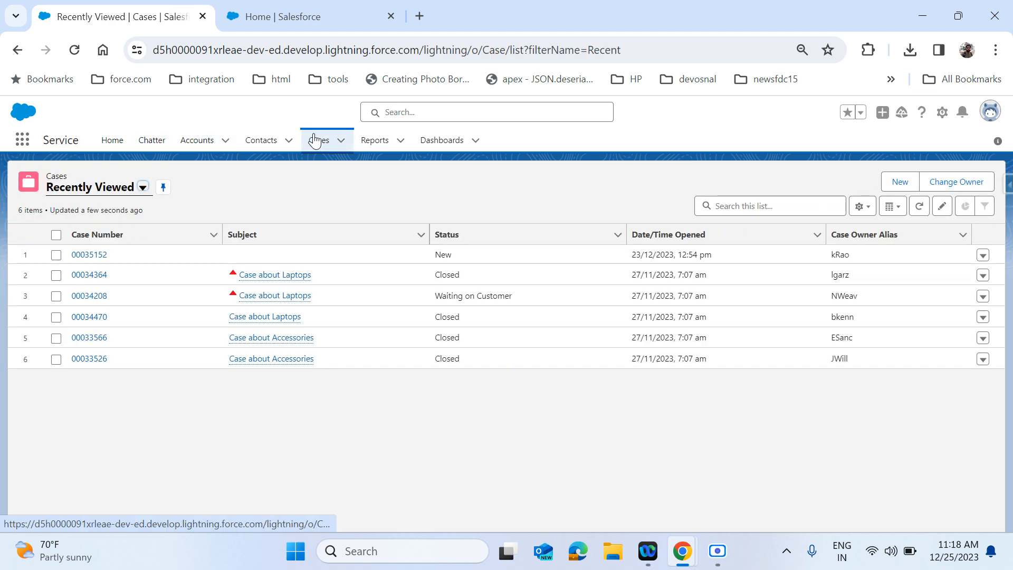
pyautogui.click(100, 256)
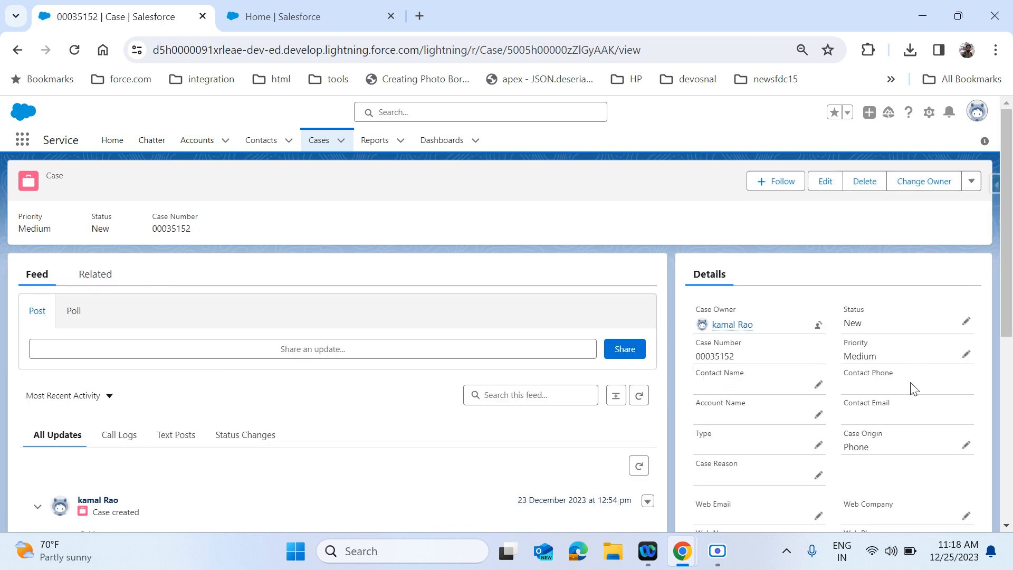
pyautogui.scroll(-3, 805, 422)
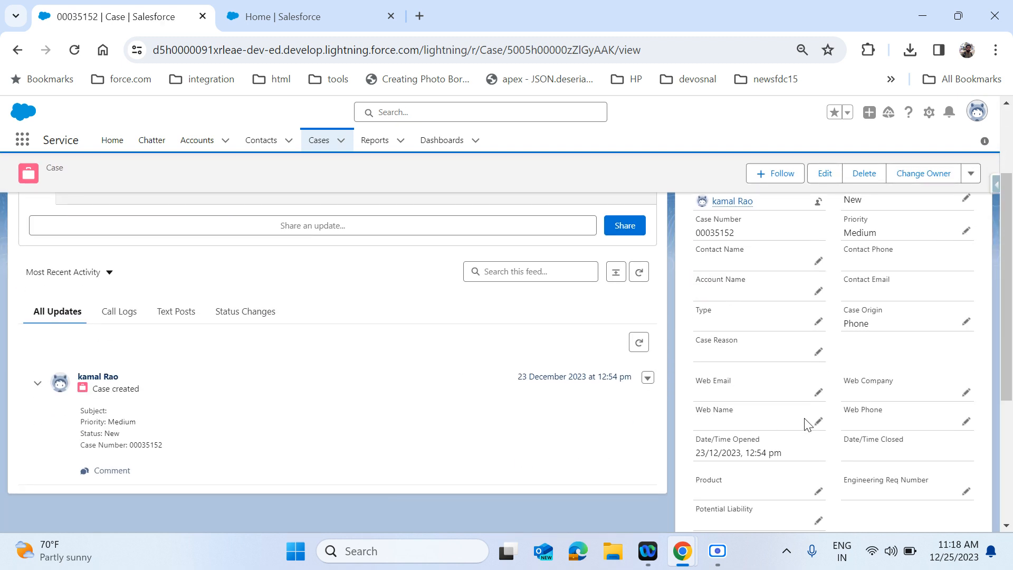
pyautogui.scroll(3, 902, 363)
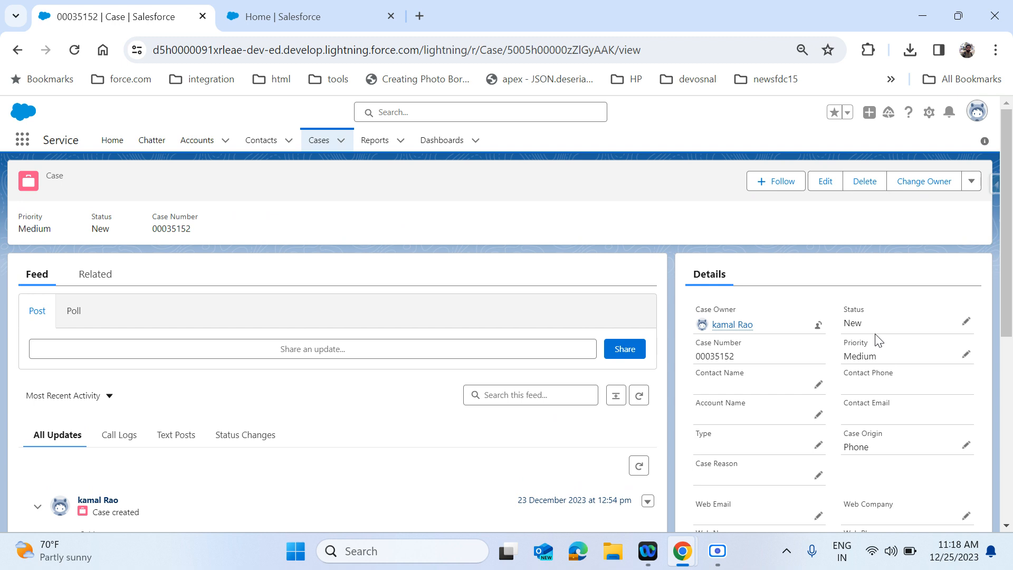
pyautogui.scroll(-2, 879, 340)
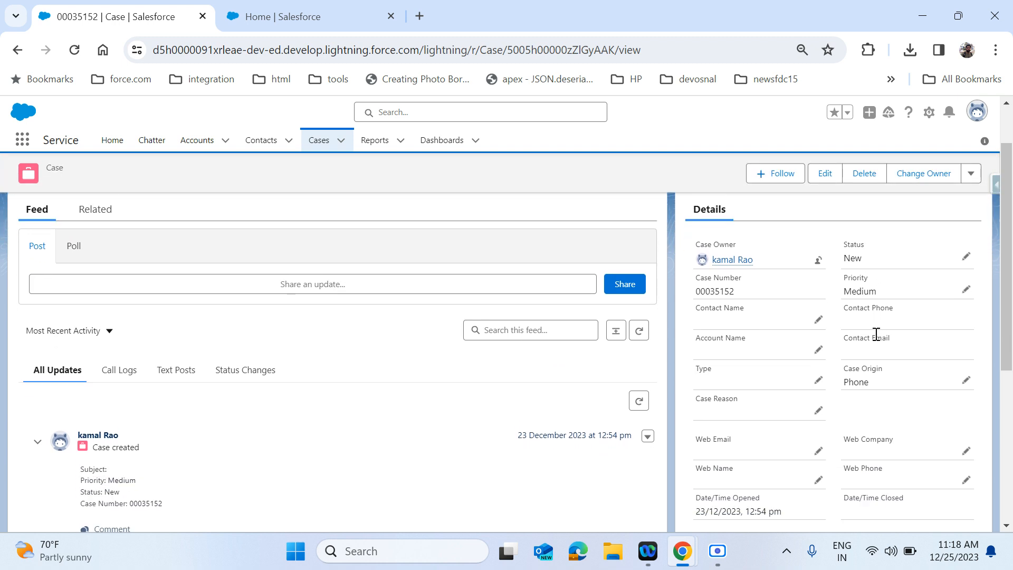
pyautogui.scroll(2, 876, 340)
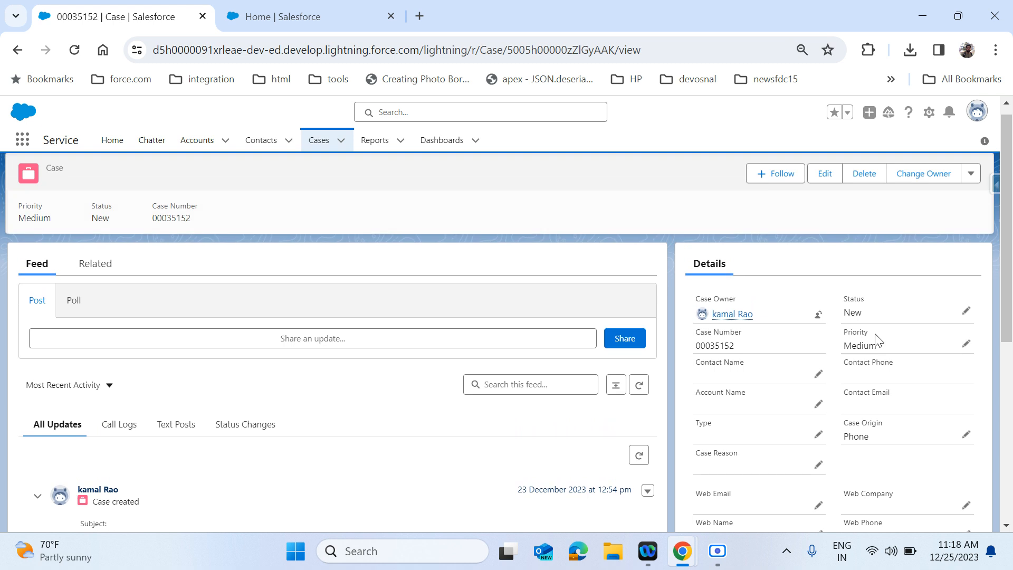
pyautogui.scroll(-1, 877, 340)
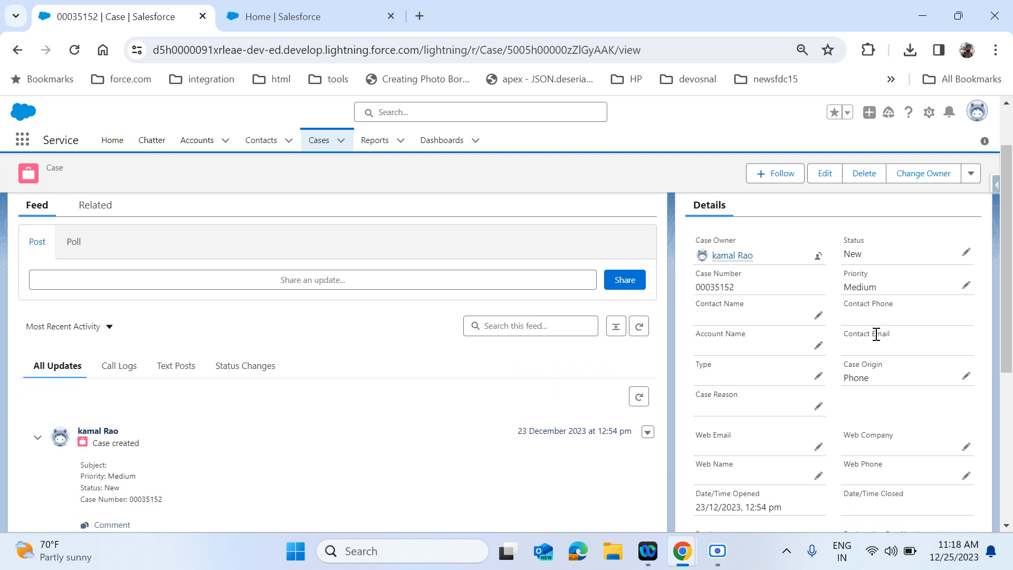
pyautogui.scroll(-1, 876, 334)
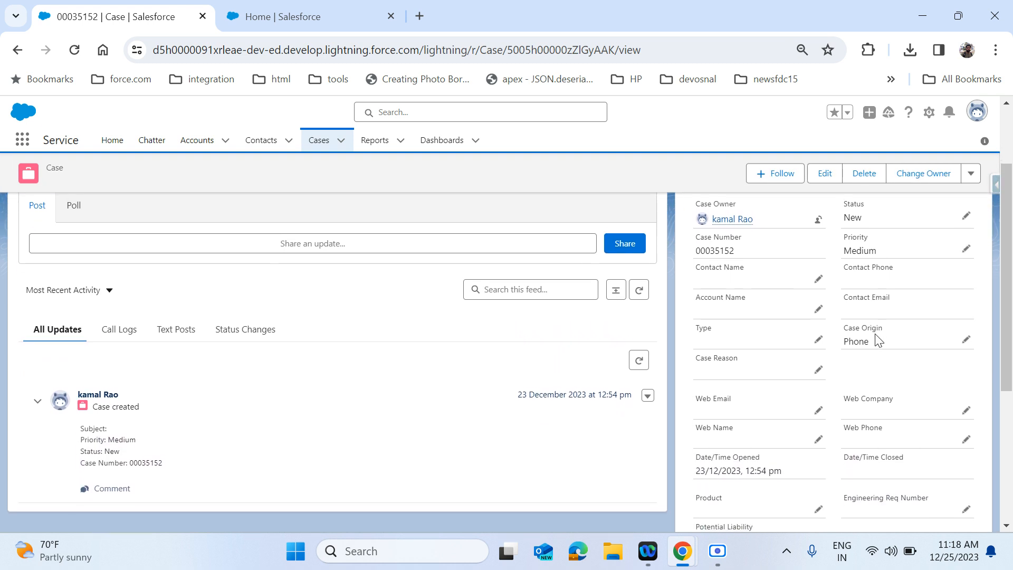
pyautogui.scroll(-1, 877, 338)
pyautogui.scroll(3, 877, 327)
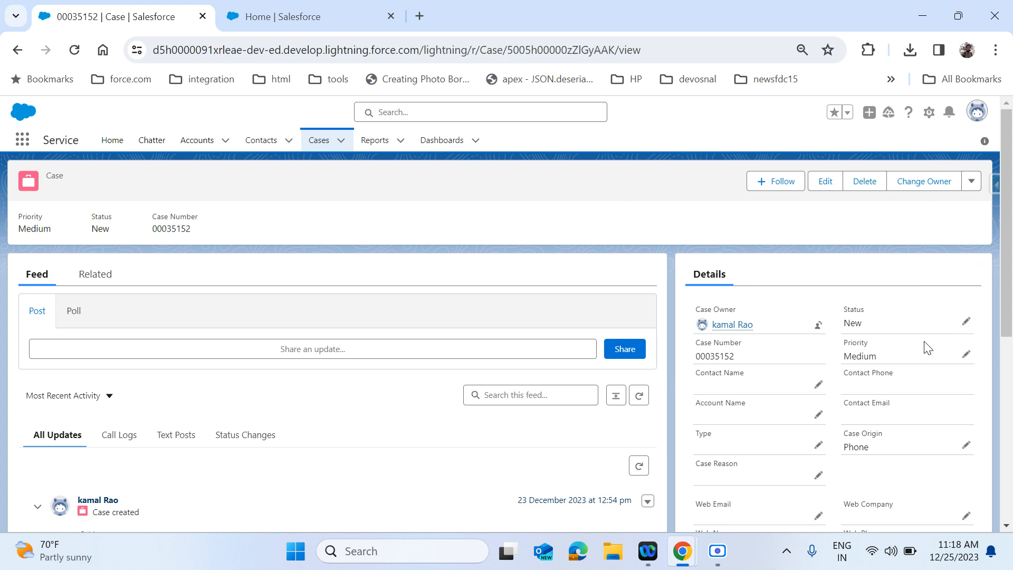
# - From the In-App Guidance setup page, add a new guidance item to launch the builder
pyautogui.click(302, 15)
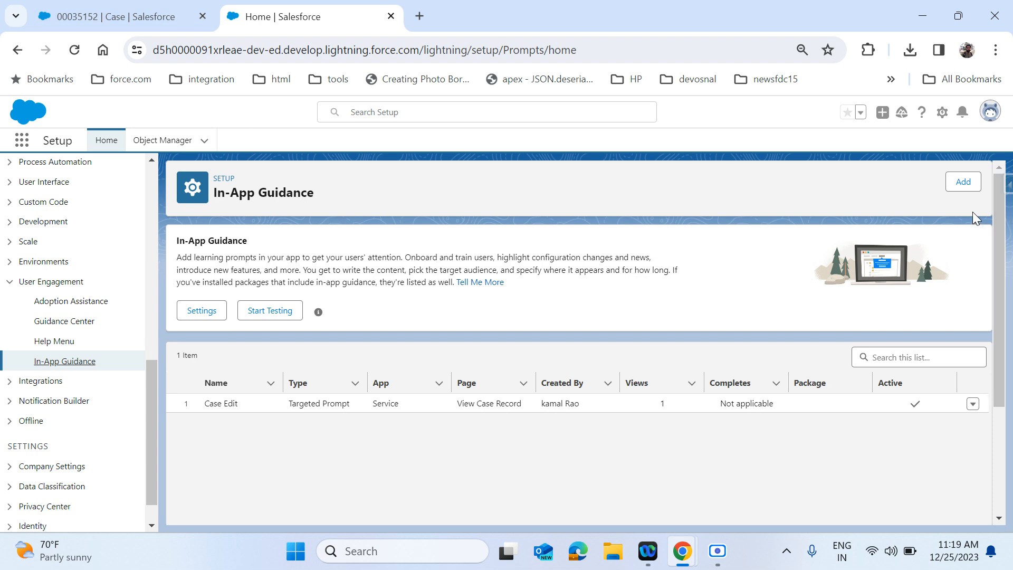
pyautogui.click(963, 181)
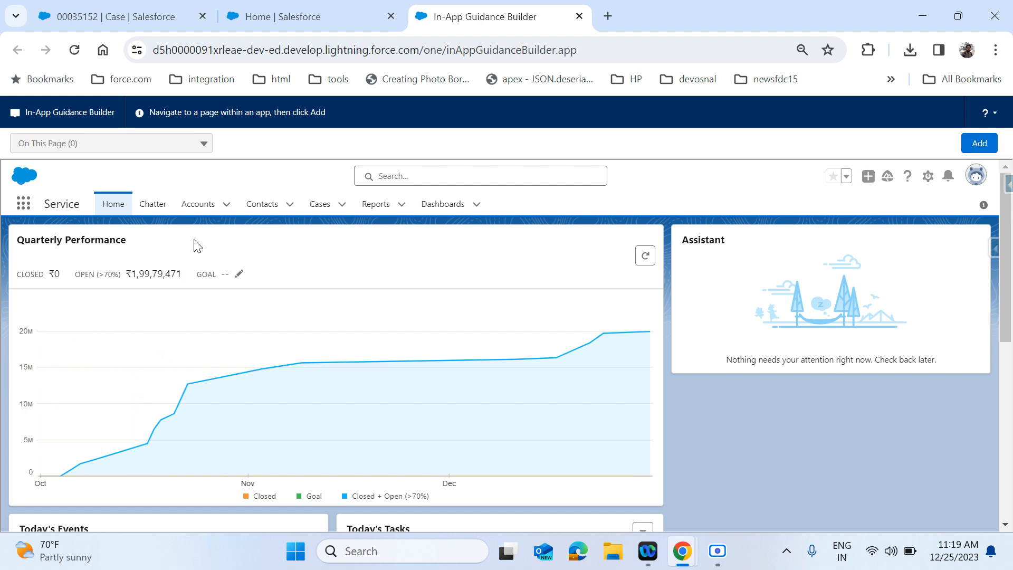
# - In the builder, go to Accounts and open the Stewart123 Inc account record
pyautogui.click(197, 208)
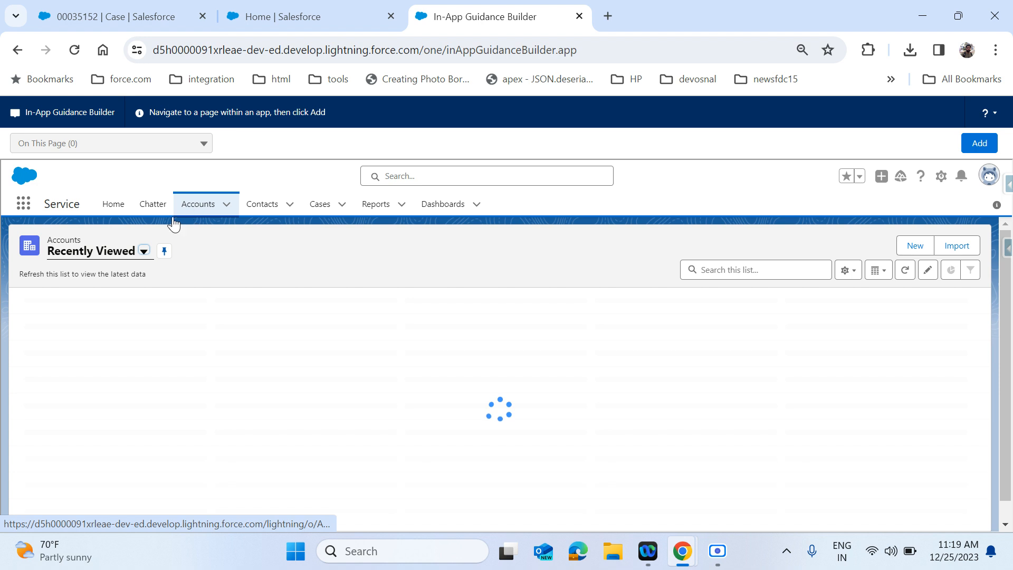
pyautogui.click(100, 320)
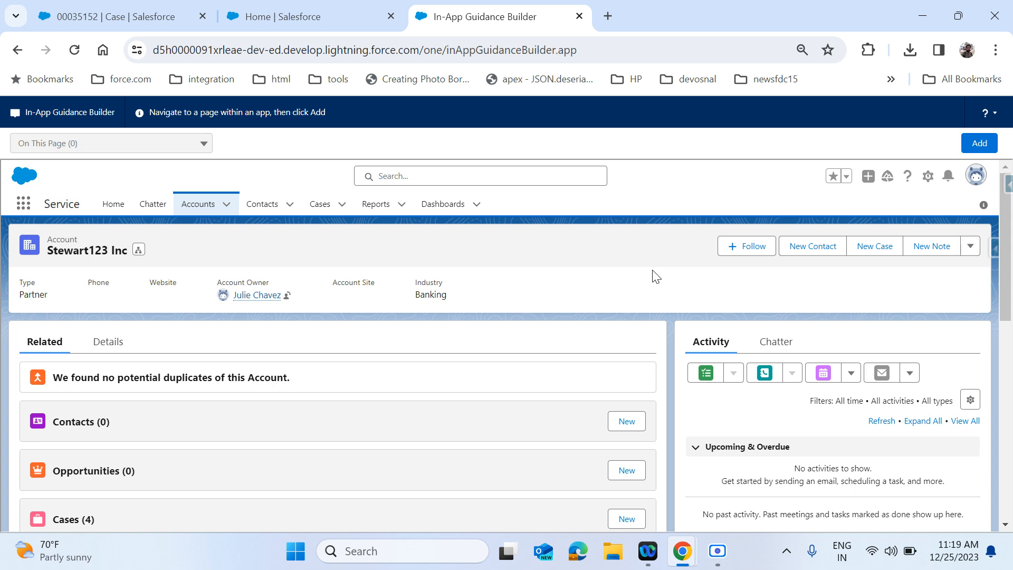
# - Zoom out, preview the account's email composer, then add new guidance on the Stewart123 Inc page
pyautogui.hotkey('ctrl', '-')
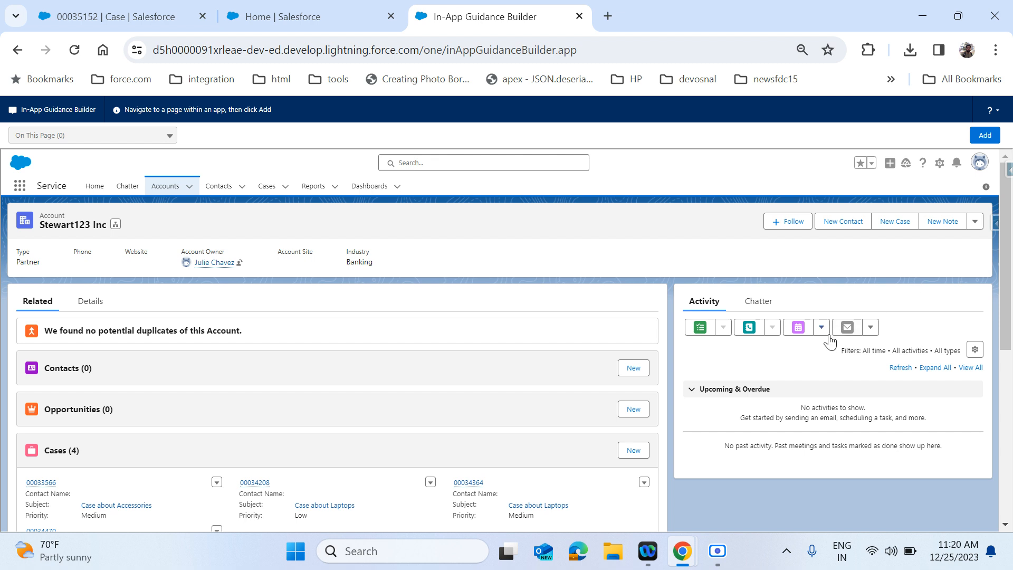
pyautogui.click(871, 328)
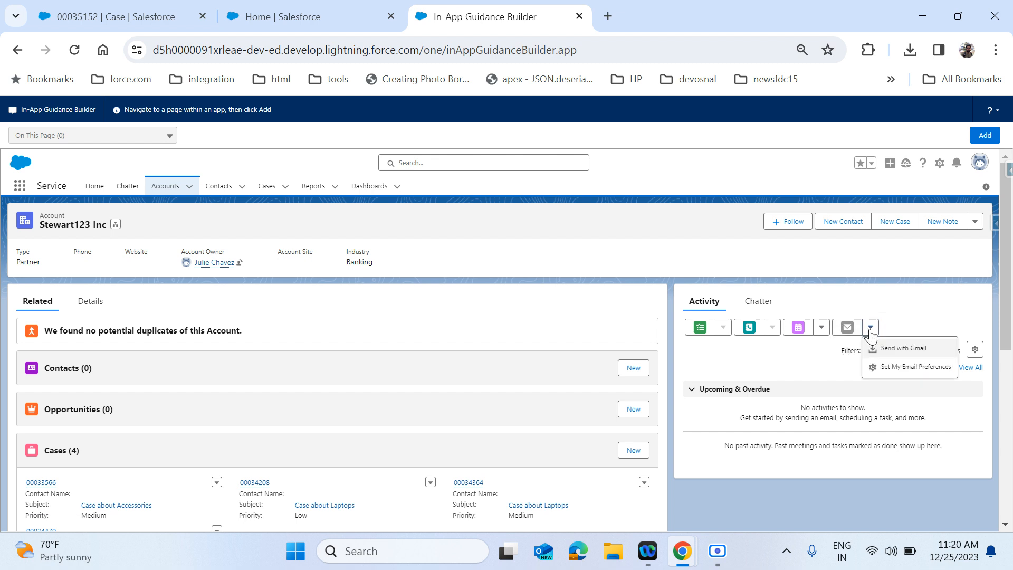
pyautogui.click(848, 328)
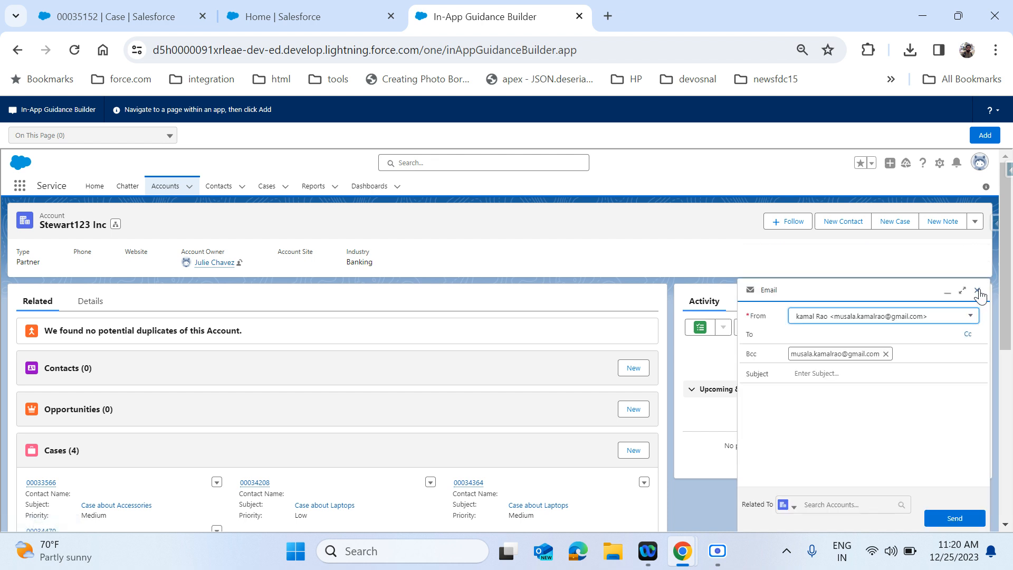
pyautogui.click(977, 292)
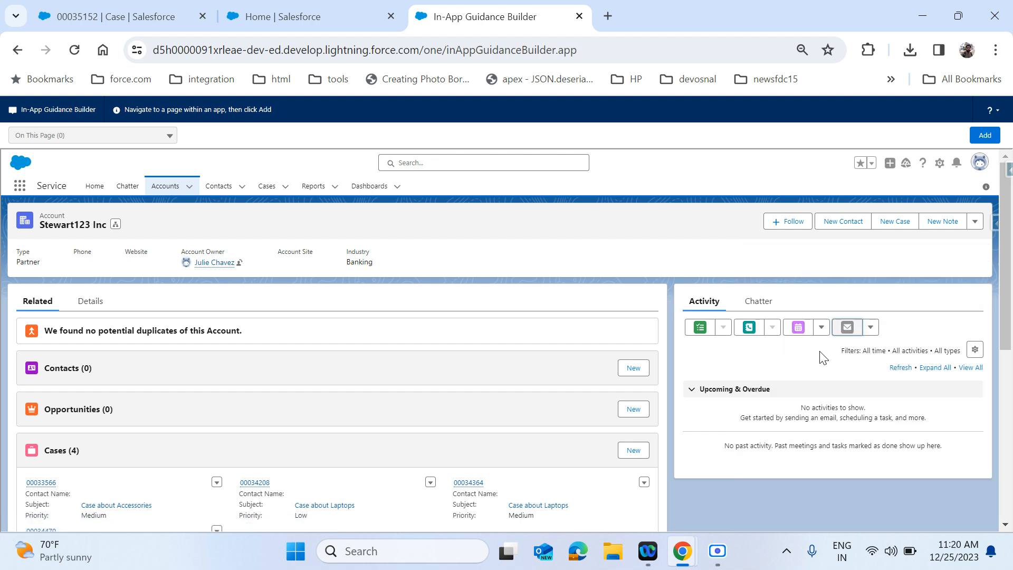
pyautogui.click(986, 136)
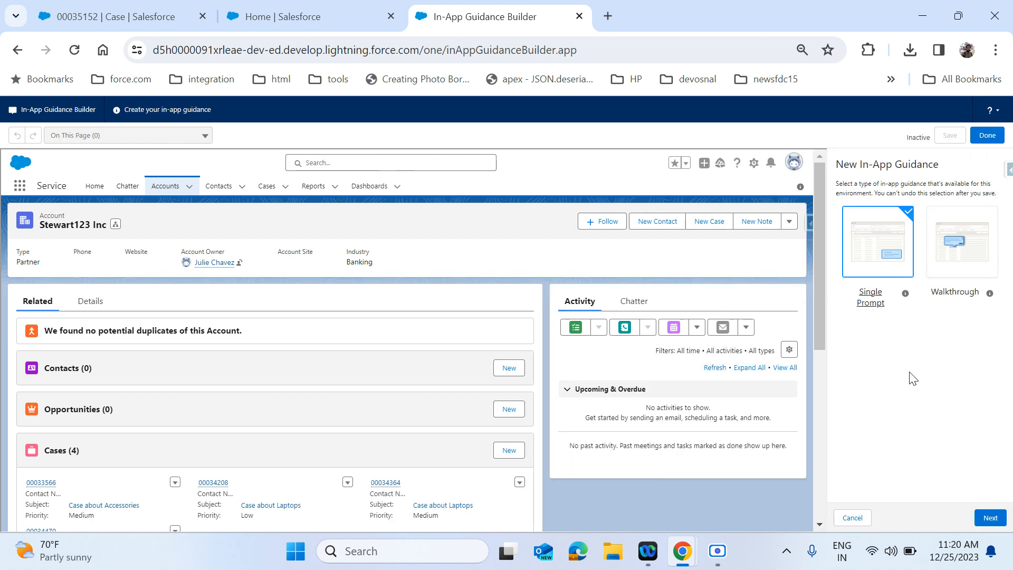
# - Pick Single Prompt as the guidance type instead of Walkthrough and continue
pyautogui.click(971, 258)
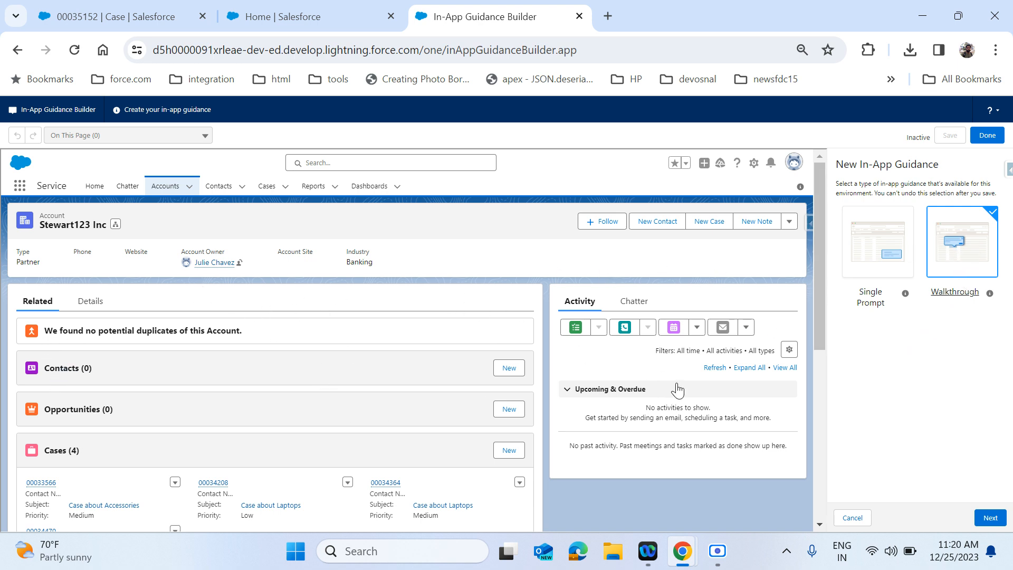
pyautogui.click(872, 262)
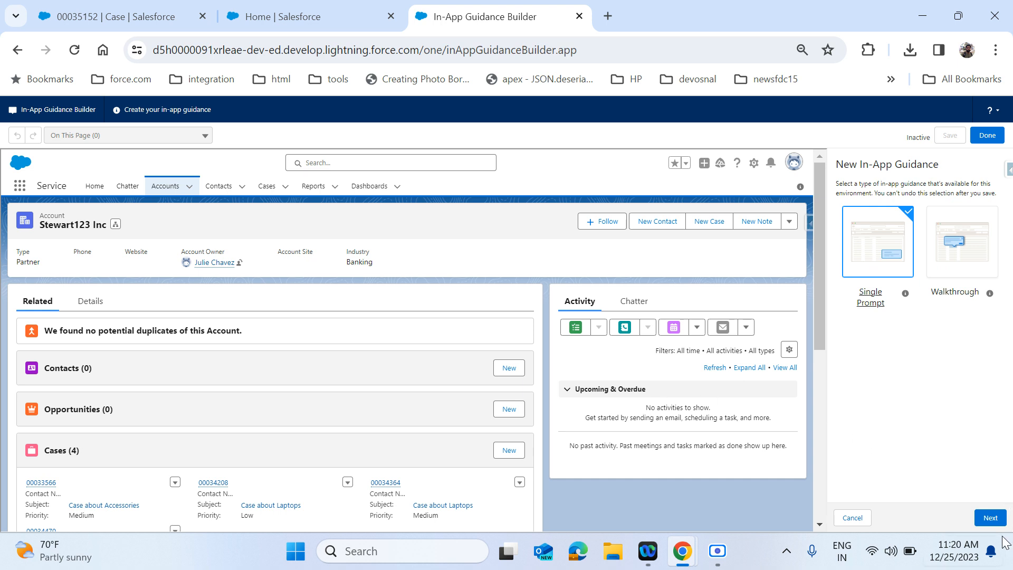
pyautogui.click(997, 519)
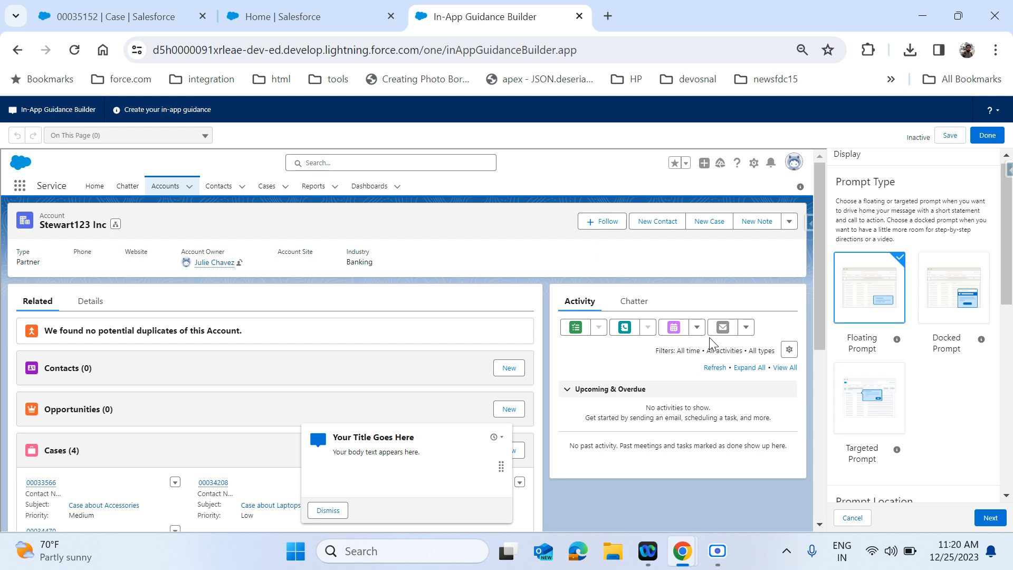
# - Try the Docked and Floating prompt styles, then choose Targeted Prompt
pyautogui.click(969, 326)
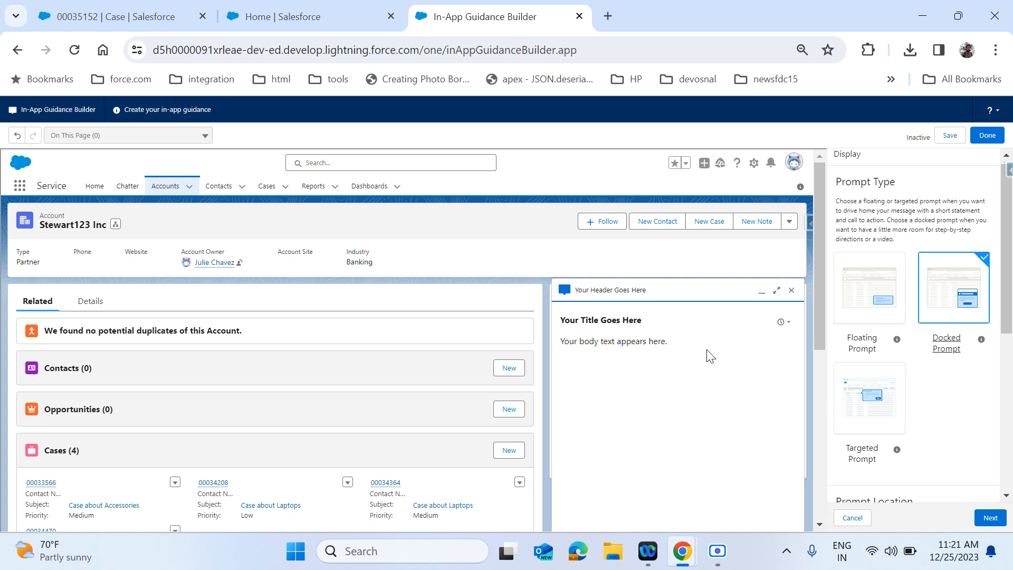
pyautogui.click(846, 289)
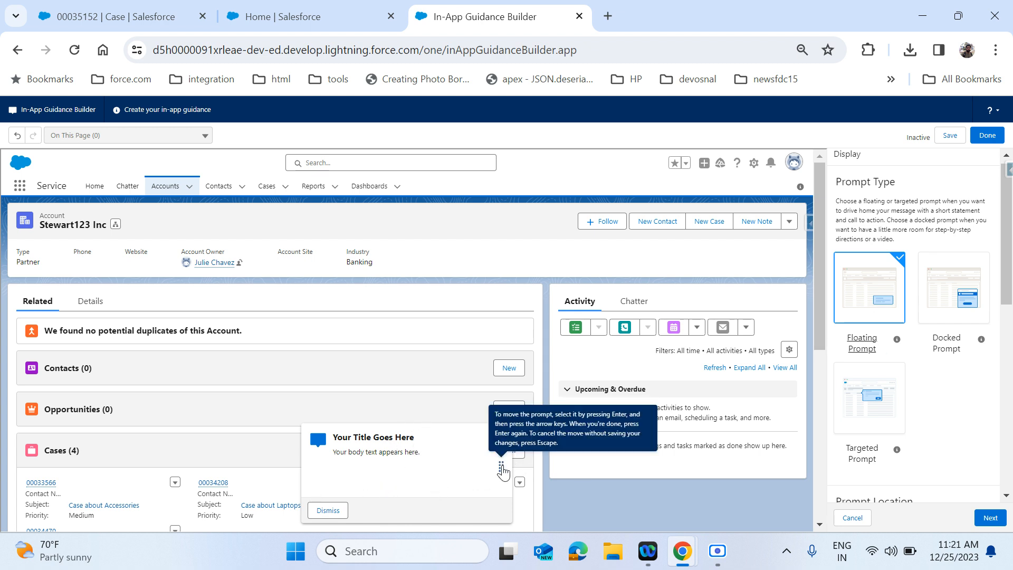
pyautogui.moveTo(502, 470); pyautogui.dragTo(662, 568)
pyautogui.moveTo(751, 517); pyautogui.dragTo(545, 470)
pyautogui.rightClick(544, 470)
pyautogui.click(971, 444)
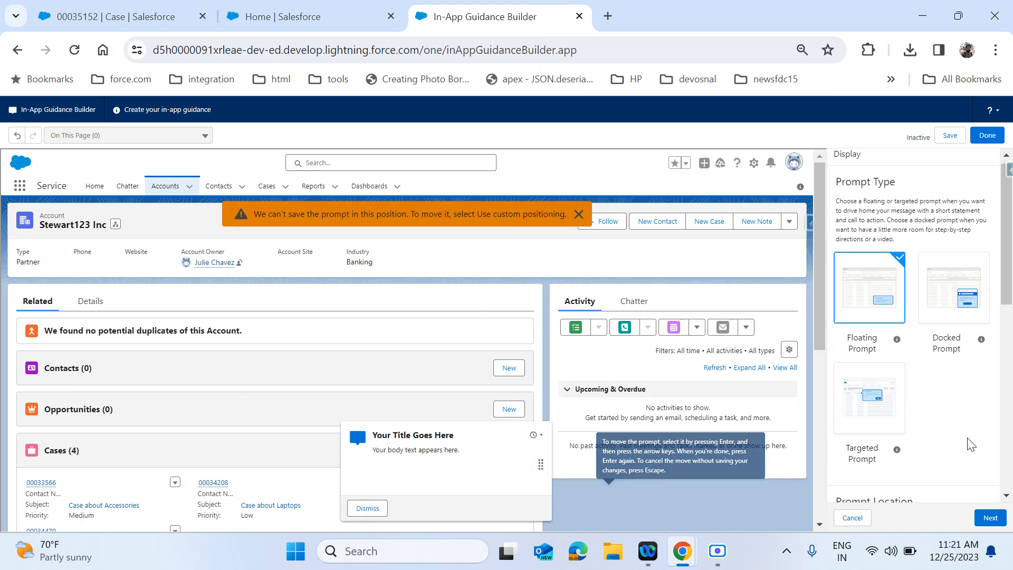
pyautogui.click(897, 435)
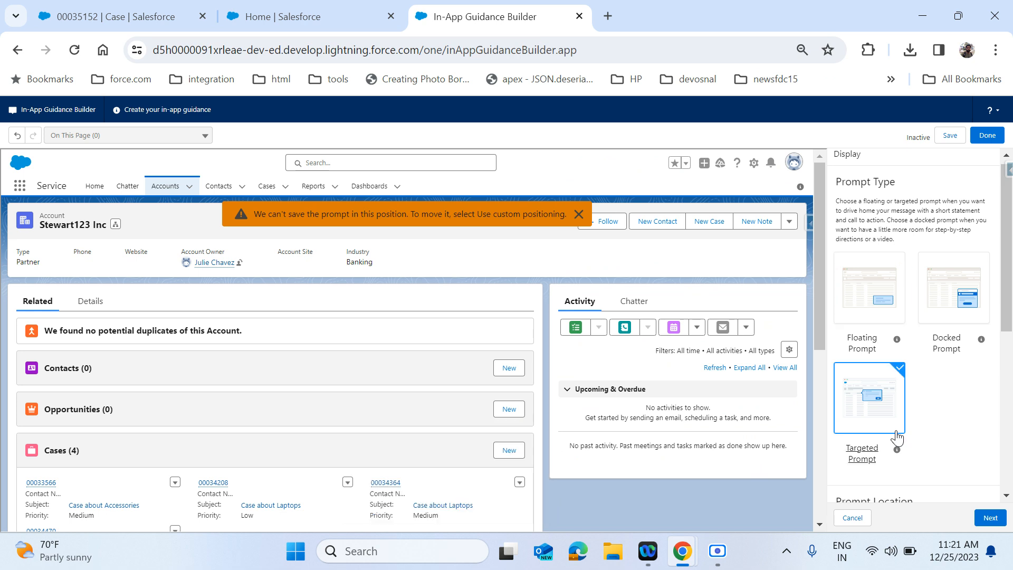
# - Target the prompt at the Activity panel's email action and enable custom positioning
pyautogui.scroll(-3, 897, 437)
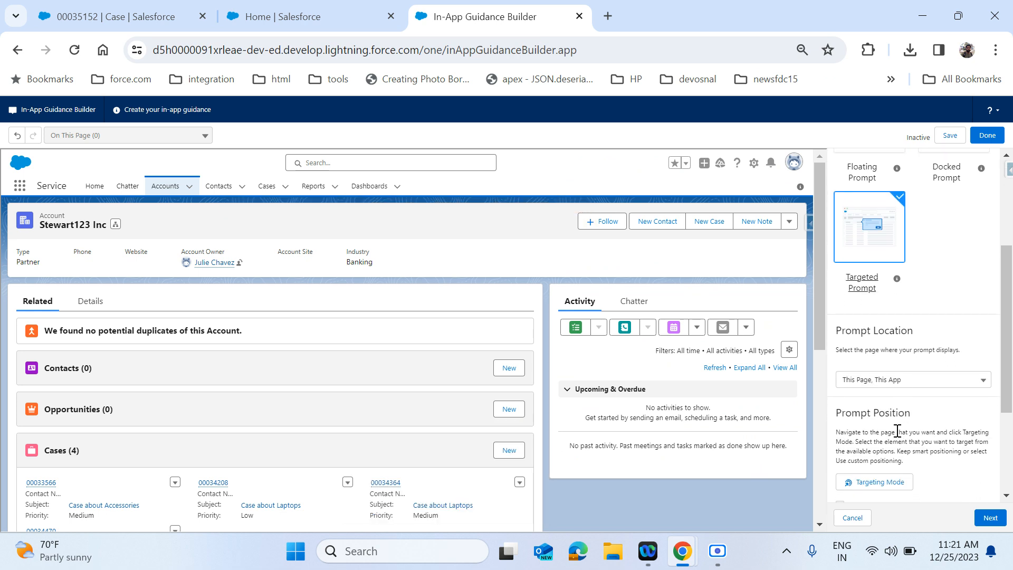
pyautogui.scroll(-1, 897, 432)
pyautogui.click(871, 433)
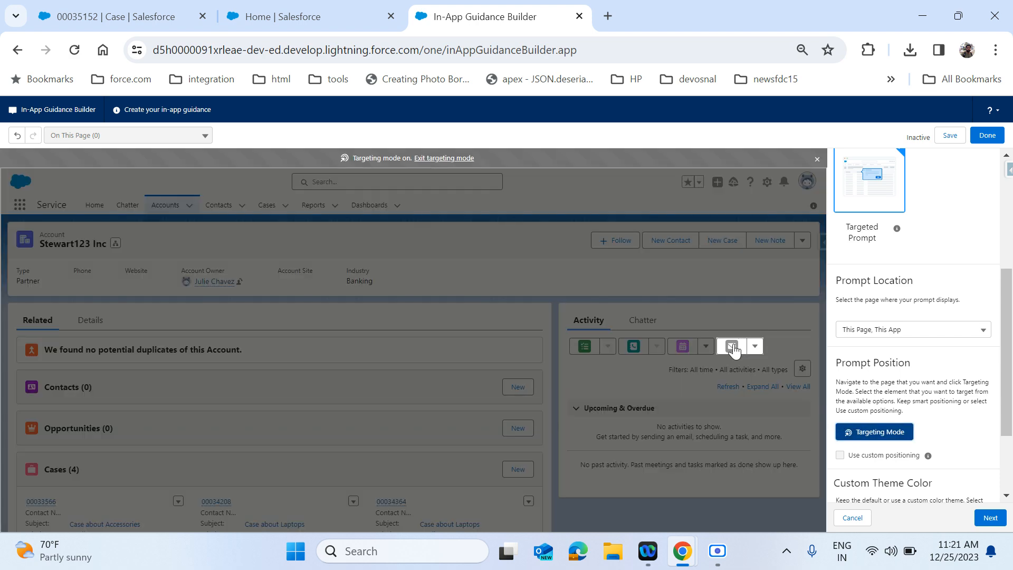
pyautogui.click(730, 348)
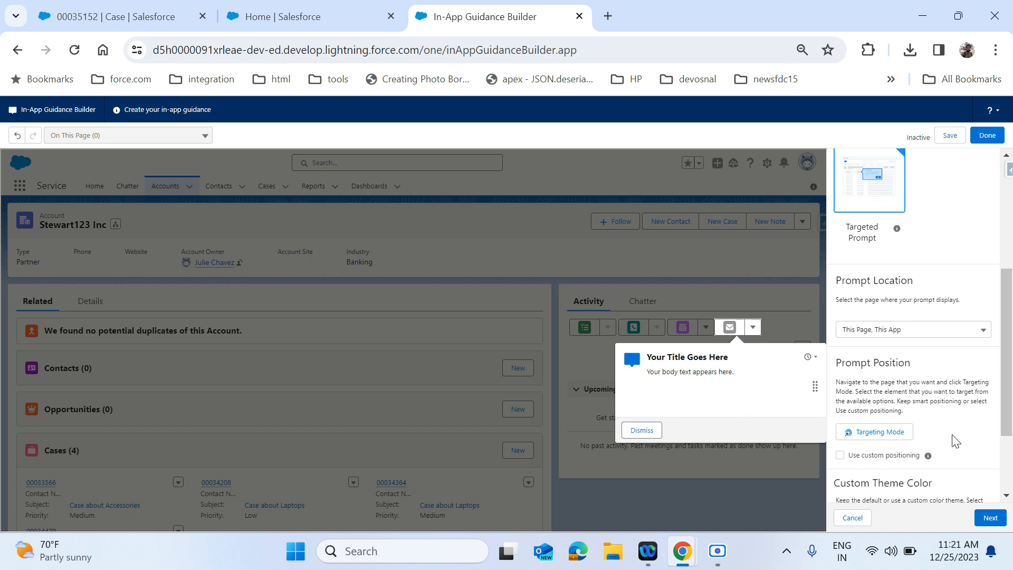
pyautogui.click(898, 456)
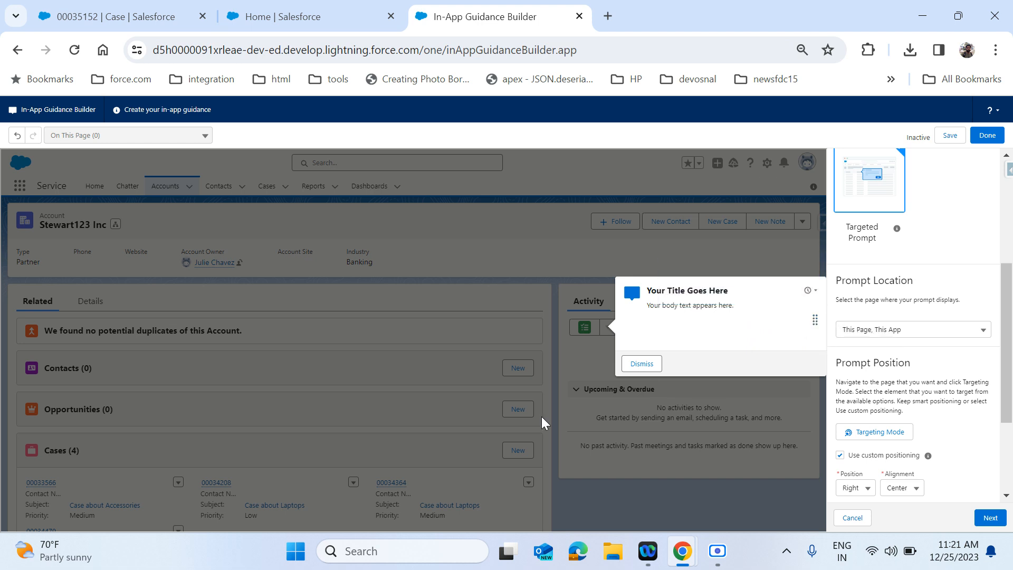
# - Reposition the prompt preview on the page and set the prompt position to Left
pyautogui.hotkey('ctrl', '-')
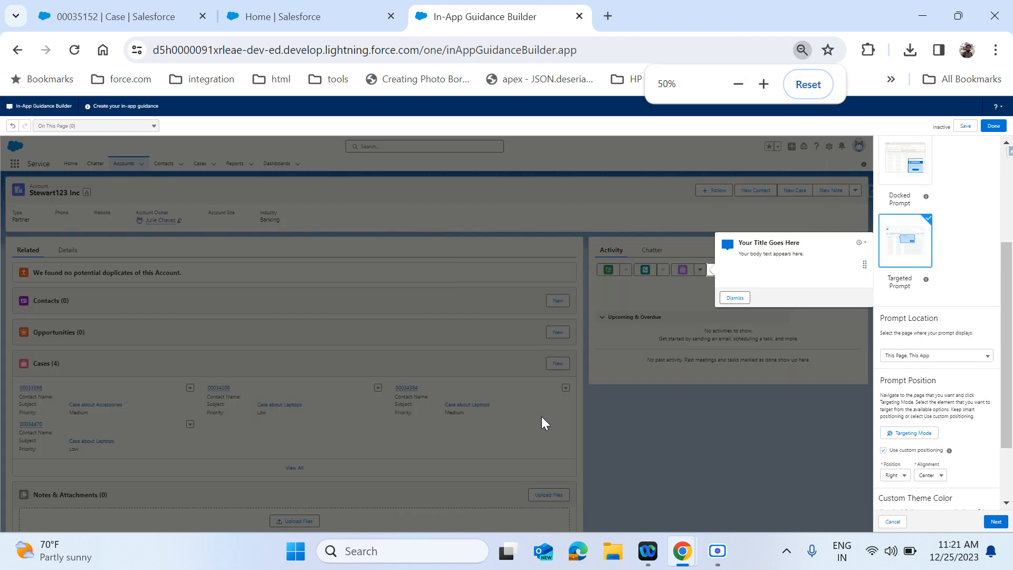
pyautogui.moveTo(765, 253); pyautogui.dragTo(866, 216)
pyautogui.scroll(2, 821, 277)
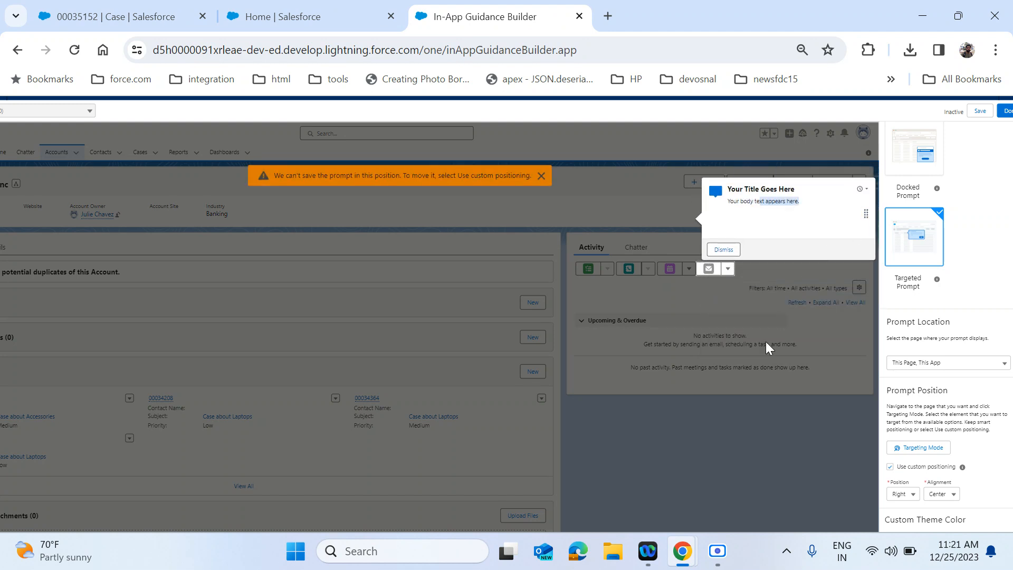
pyautogui.moveTo(868, 216); pyautogui.dragTo(866, 318)
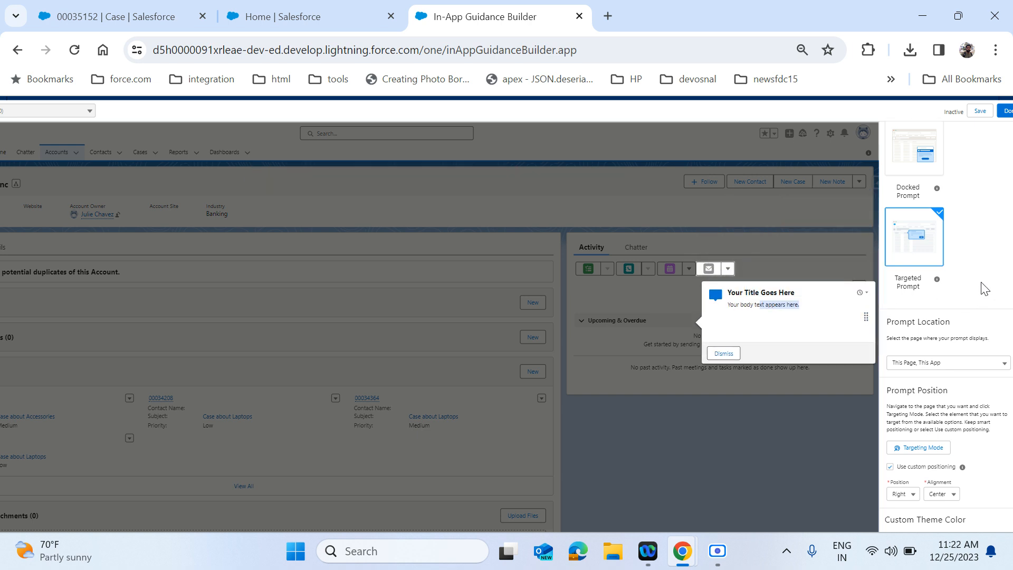
pyautogui.hotkey('ctrl', '+')
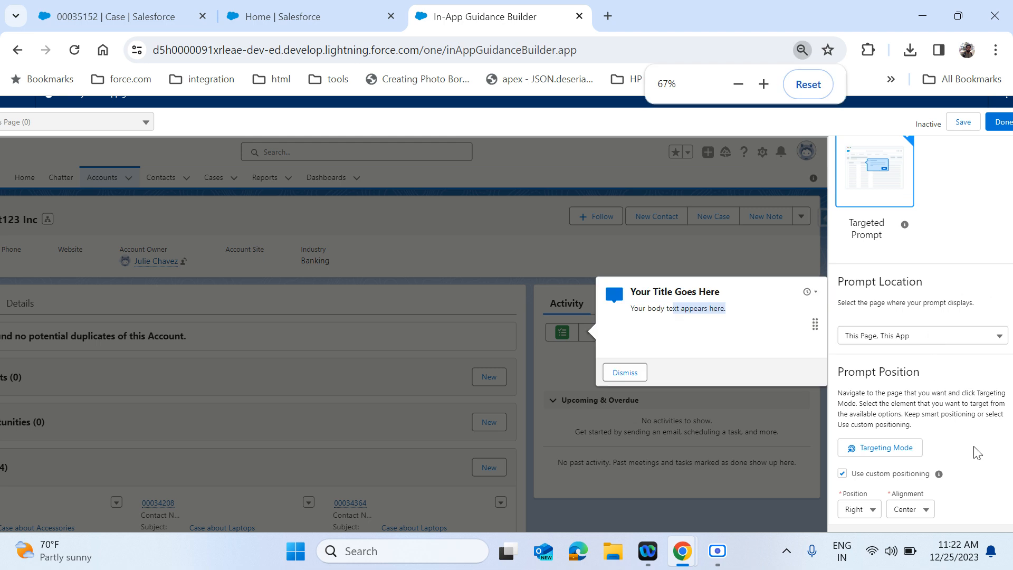
pyautogui.scroll(-3, 978, 452)
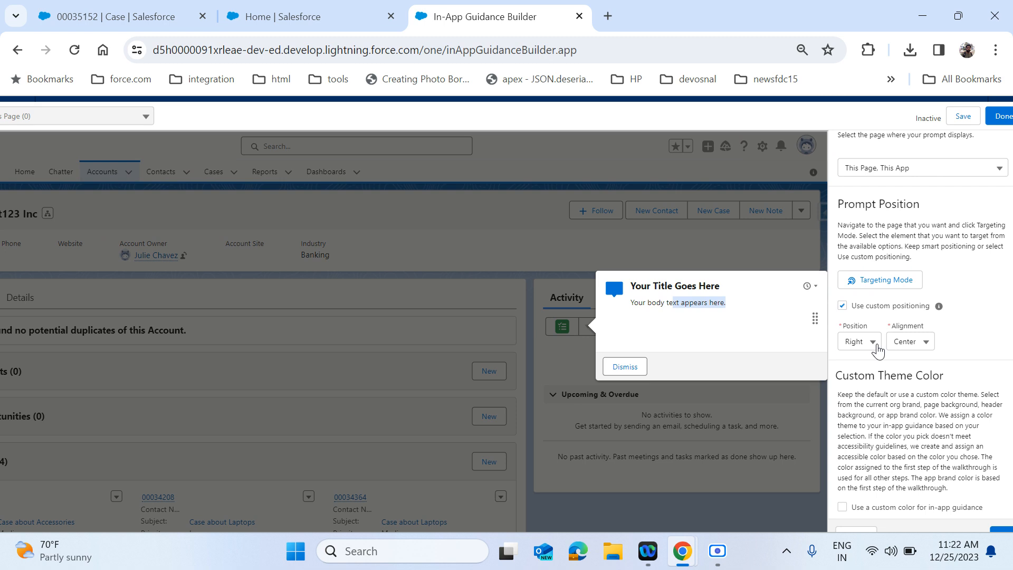
pyautogui.click(876, 347)
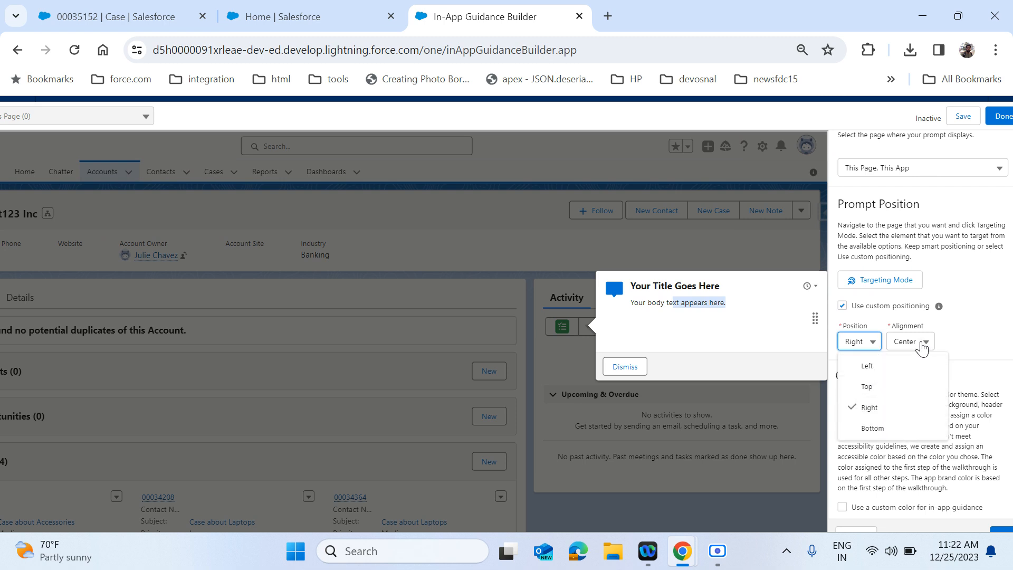
pyautogui.click(889, 367)
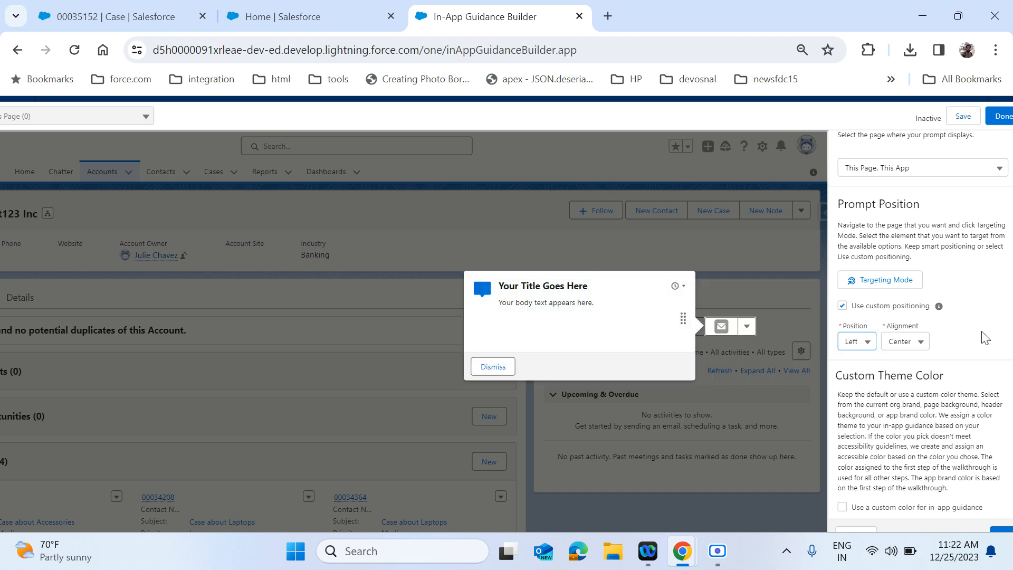
# - Give the prompt a custom blue theme with Dark colour value and continue to Content
pyautogui.scroll(-1, 973, 349)
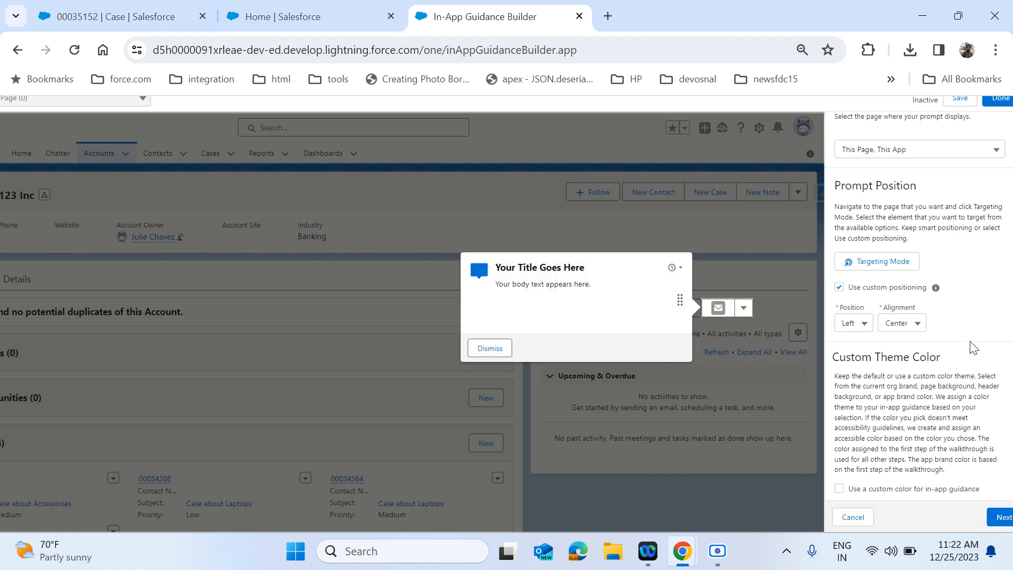
pyautogui.click(907, 491)
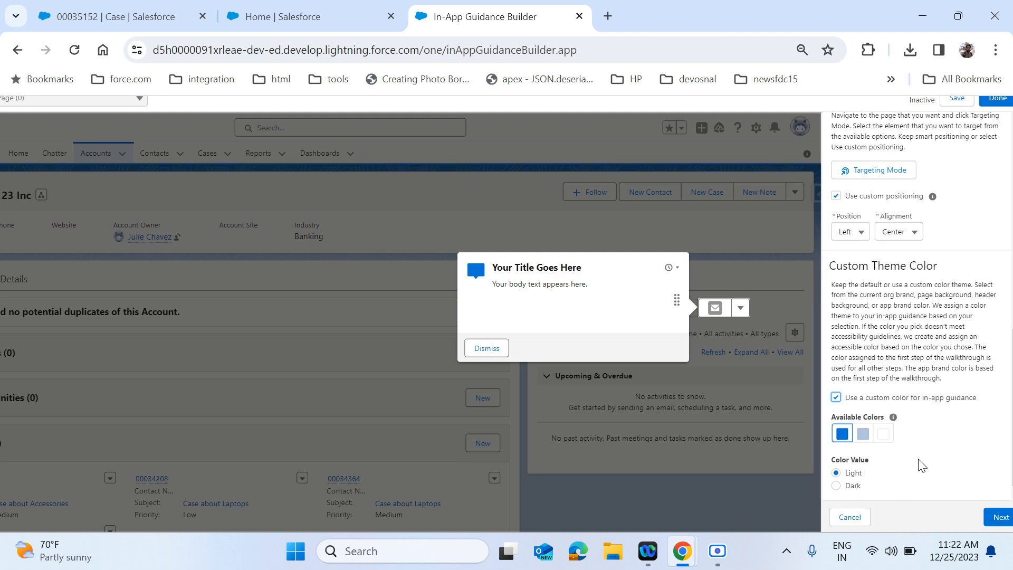
pyautogui.click(863, 436)
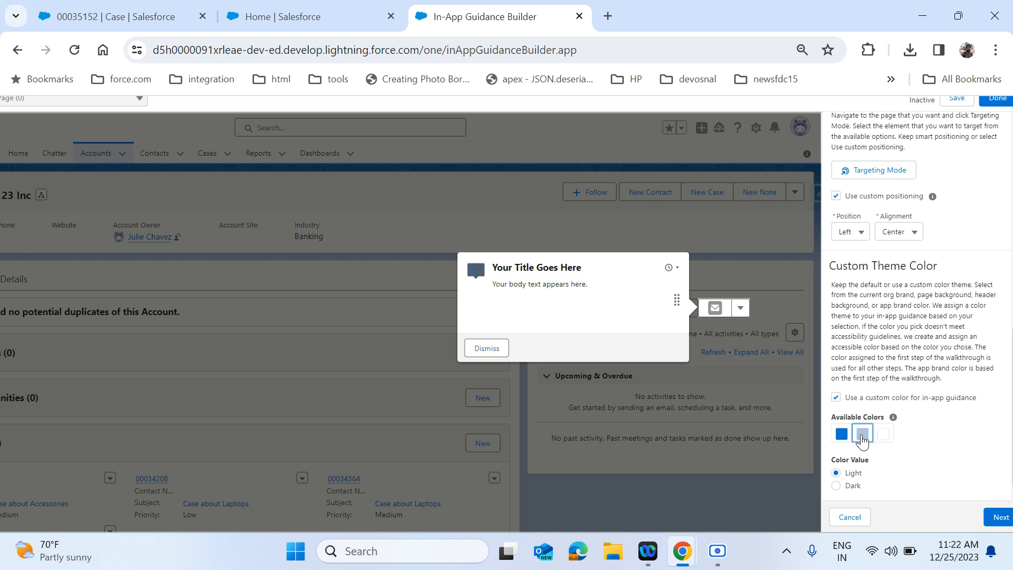
pyautogui.click(843, 436)
pyautogui.click(857, 487)
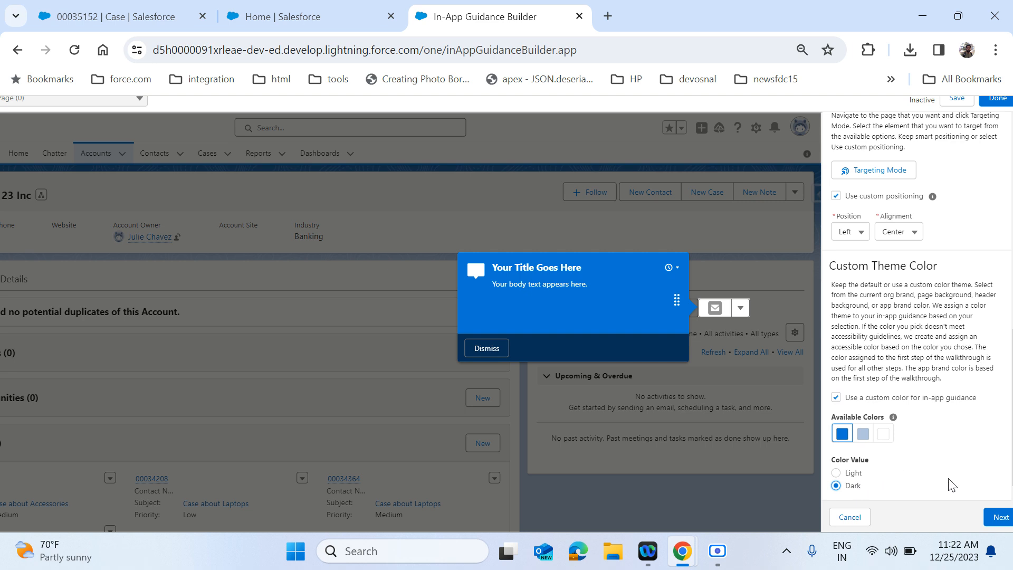
pyautogui.click(1001, 519)
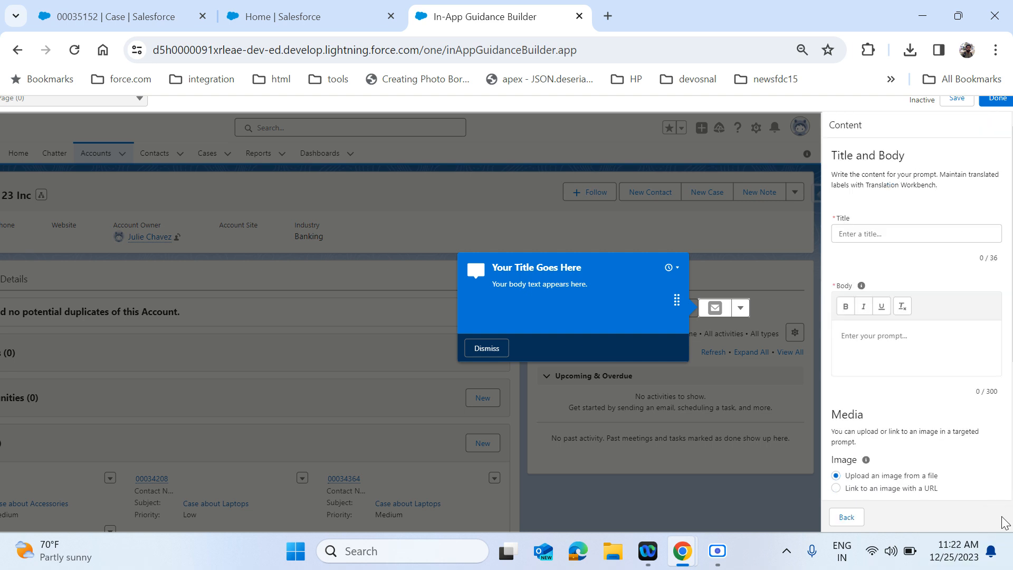
# - Title the prompt 'Sending Email' and begin the body with 'Click on Email Icon-Button'
pyautogui.click(917, 234)
pyautogui.write('Sending Emai')
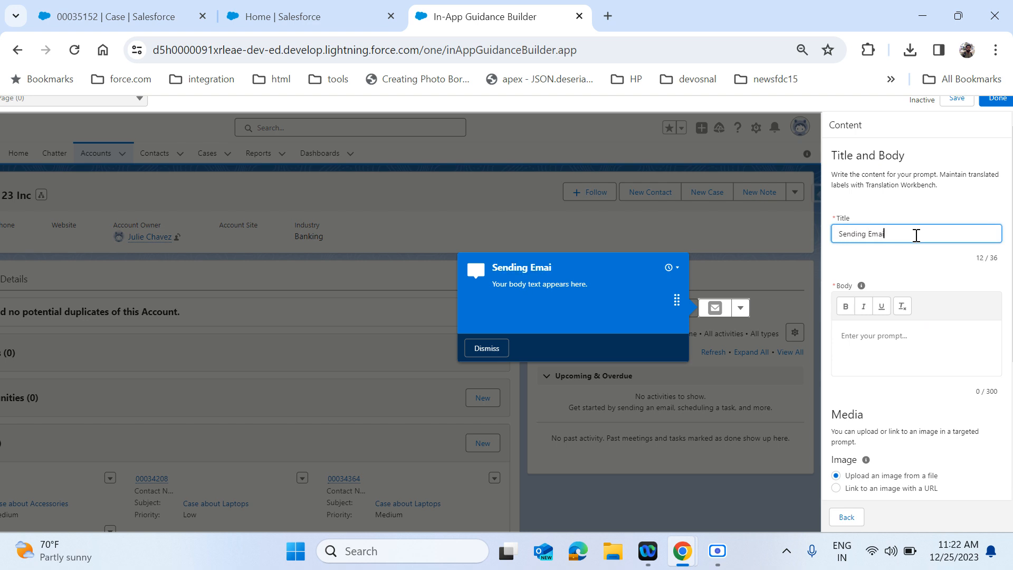
pyautogui.write('l')
pyautogui.click(911, 341)
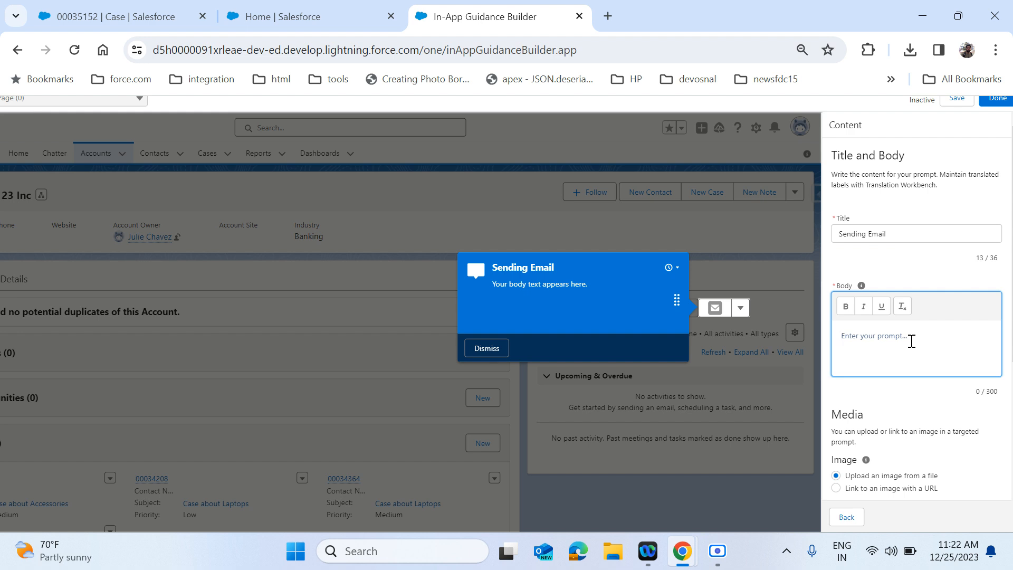
pyautogui.write('Click on Email Icone')
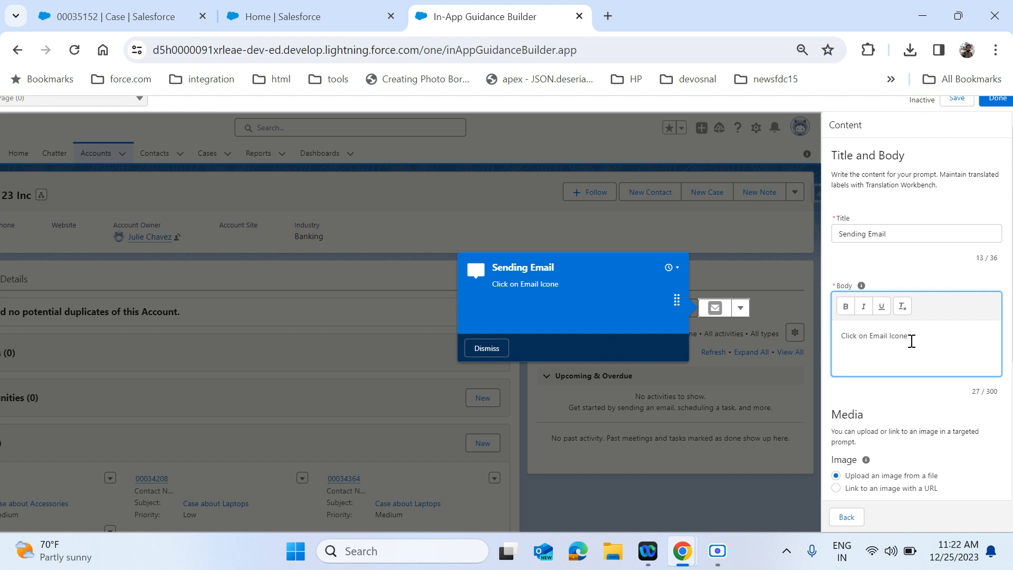
pyautogui.press('BackSpace')
pyautogui.write('-Button')
# - Add the body lines 'you will see pop-up.', 'compose the email.' and 'click send email'
pyautogui.press('Return')
pyautogui.write('you will see ')
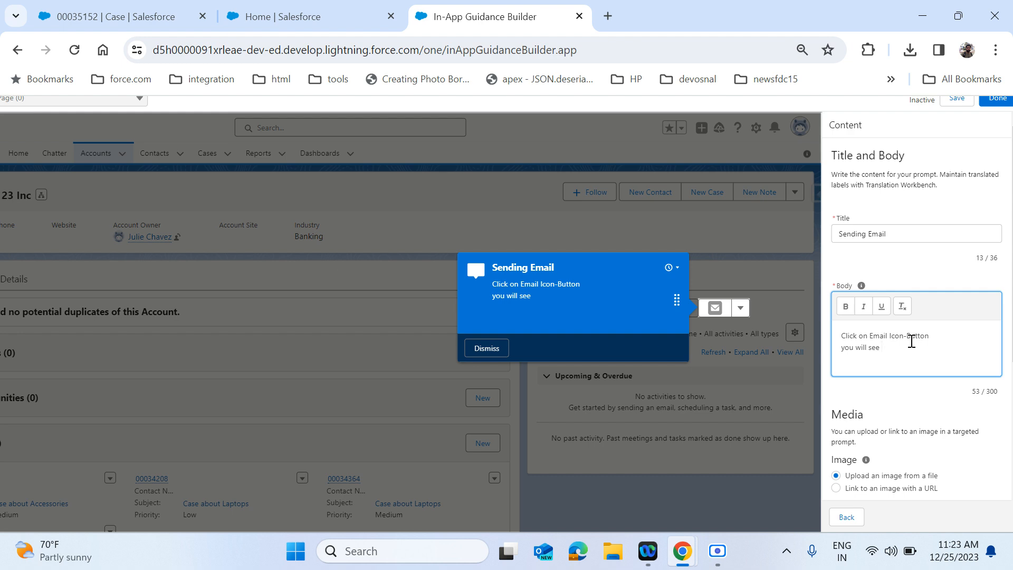
pyautogui.write('pop-up')
pyautogui.write(' botem')
pyautogui.press('BackSpace')
pyautogui.press('BackSpace')
pyautogui.press('BackSpace')
pyautogui.press('BackSpace')
pyautogui.press('BackSpace')
pyautogui.press('BackSpace')
pyautogui.press('BackSpace')
pyautogui.write('.')
pyautogui.press('Return')
pyautogui.write('compose')
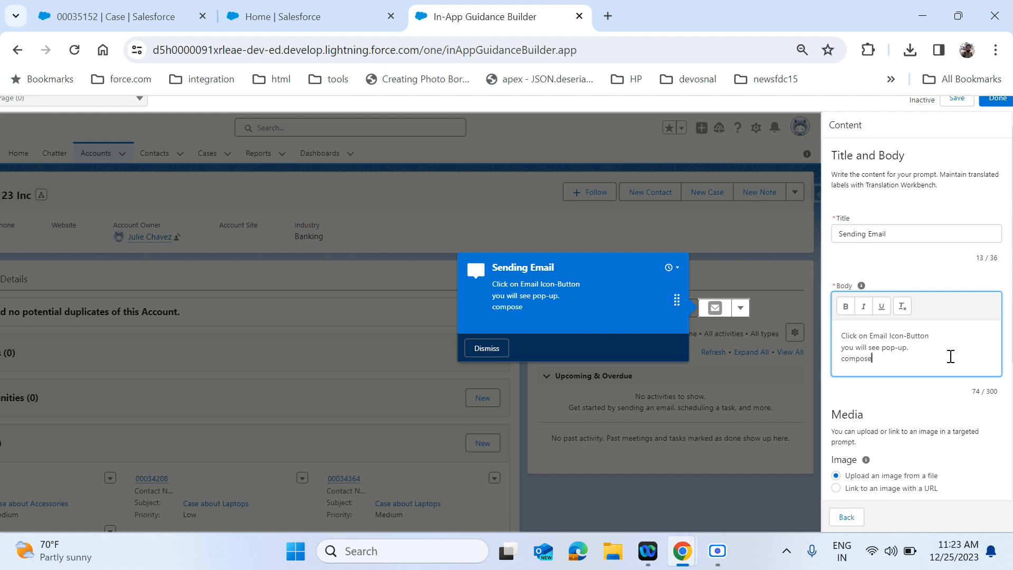
pyautogui.write(' the email.')
pyautogui.press('Return')
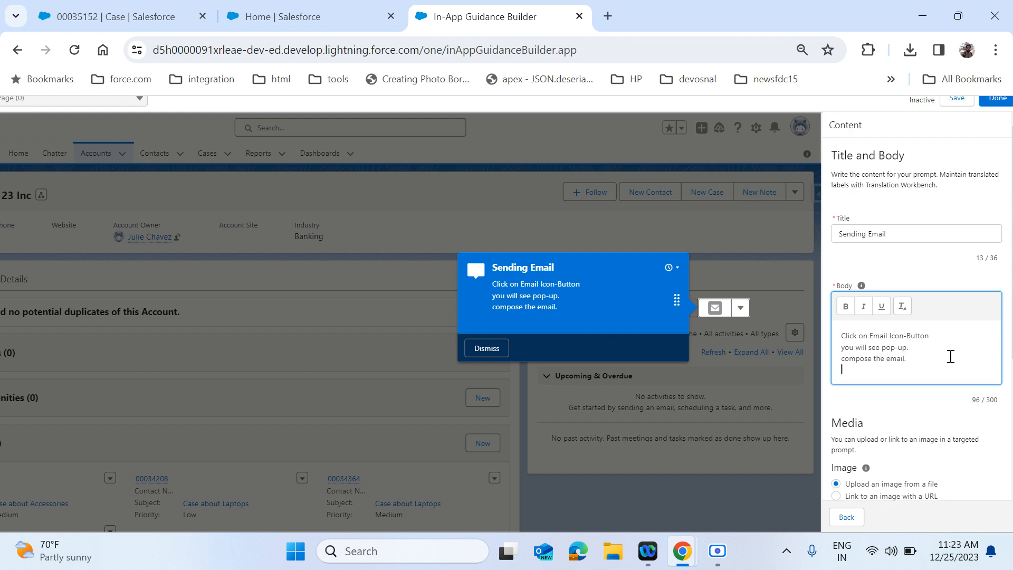
pyautogui.write('click send email.')
pyautogui.scroll(-1, 950, 356)
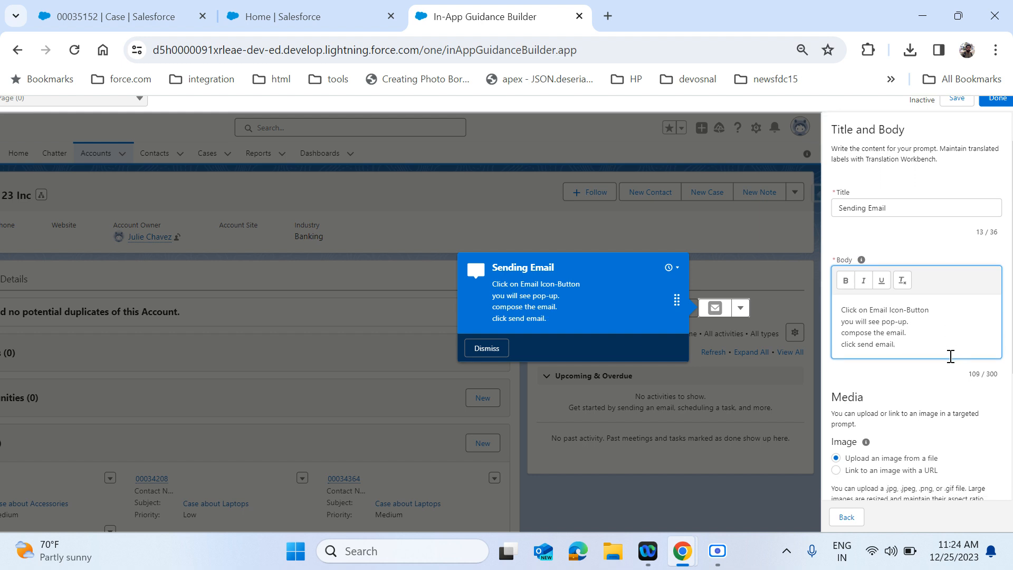
pyautogui.scroll(-2, 951, 356)
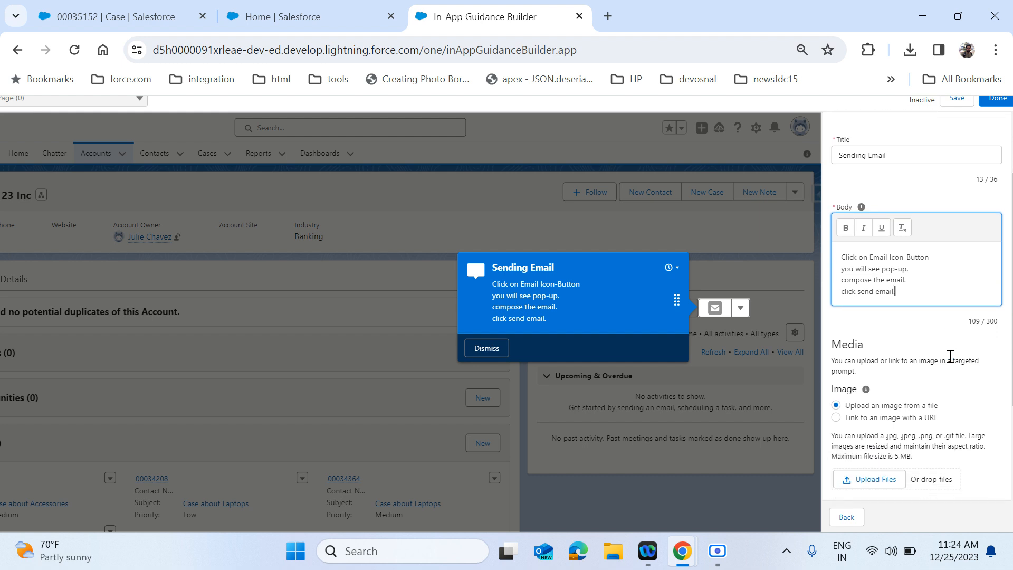
pyautogui.scroll(-4, 951, 356)
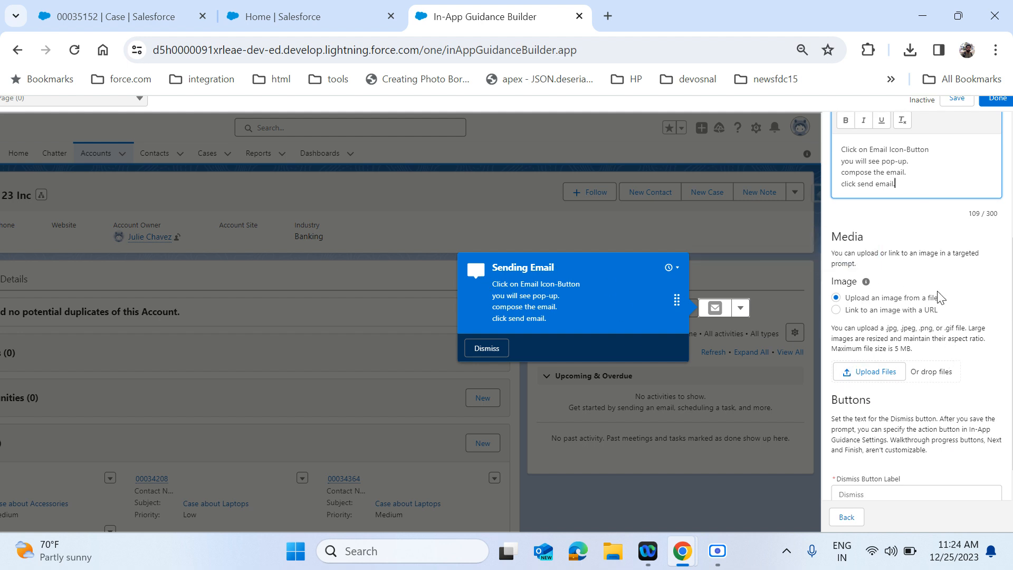
pyautogui.scroll(-1, 917, 409)
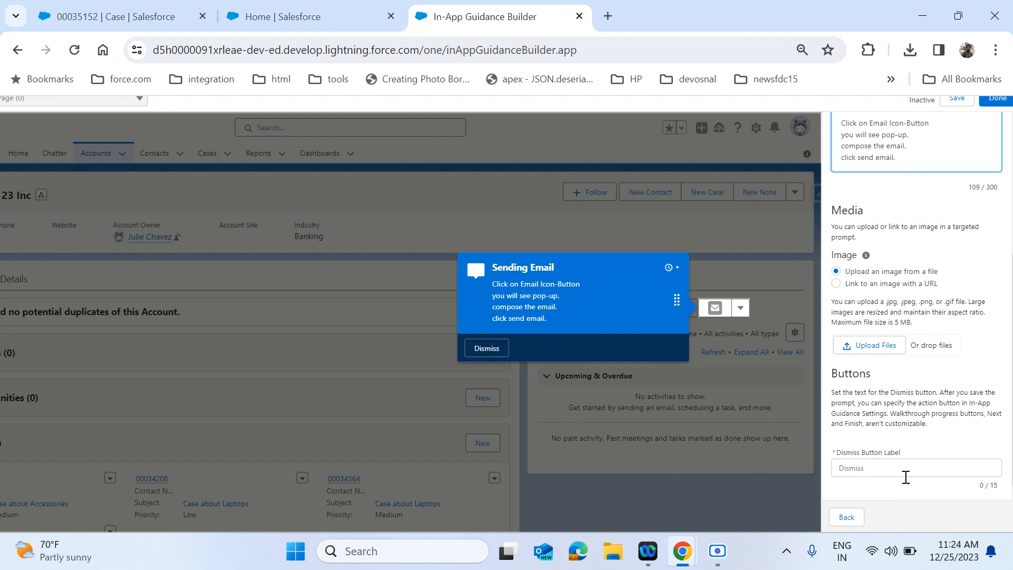
# - Label the dismiss button 'No Thanks' and save the prompt
pyautogui.click(896, 467)
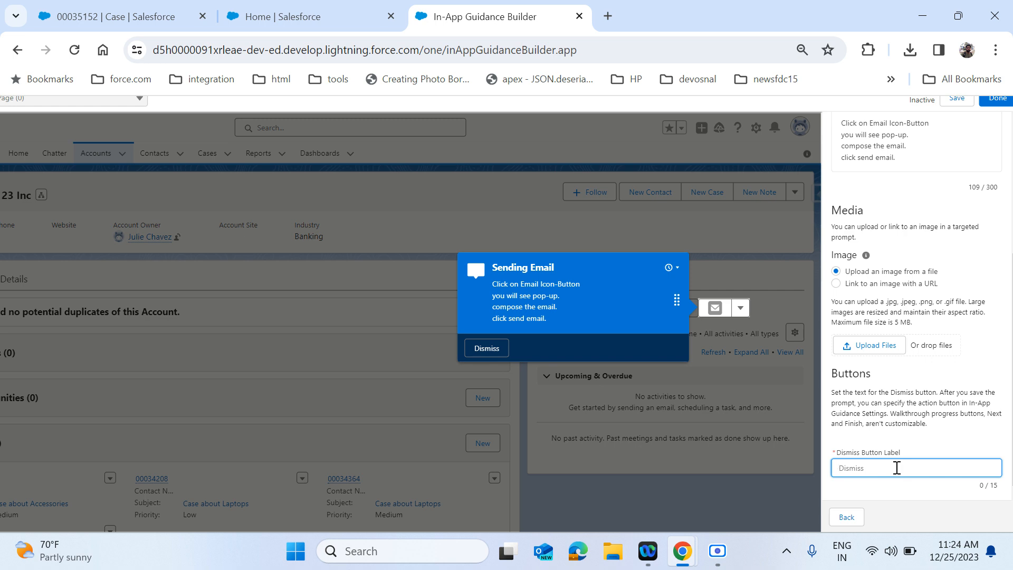
pyautogui.write('No Thanks')
pyautogui.click(910, 492)
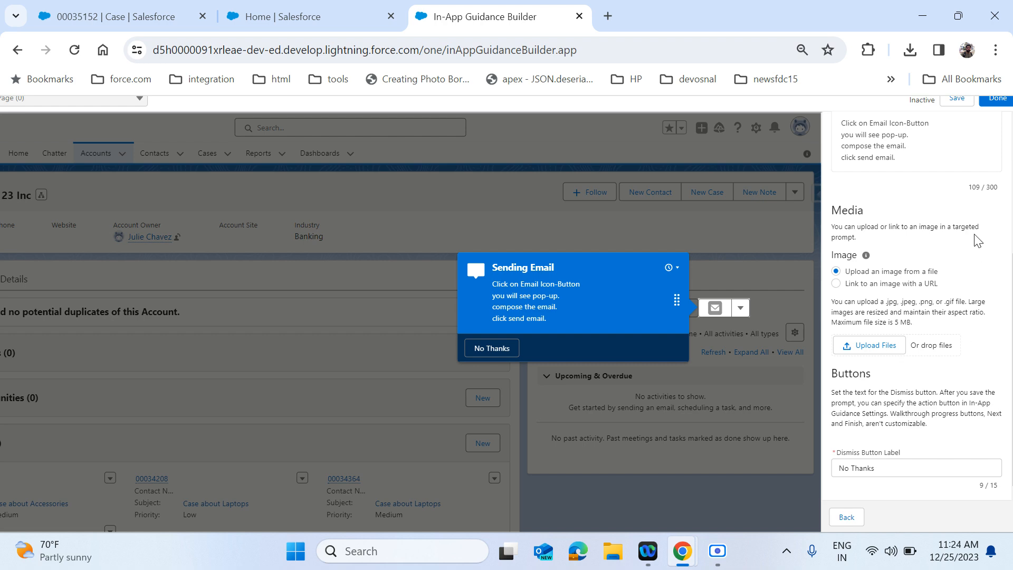
pyautogui.scroll(6, 977, 238)
pyautogui.click(959, 140)
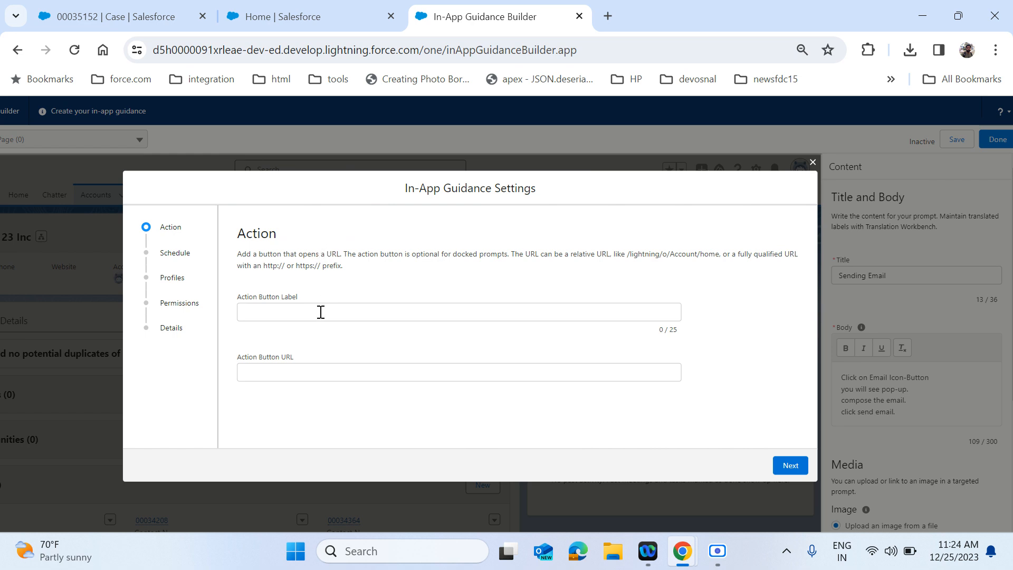
# - Show the prompt on page load from 25-Dec-2023, 5 times, 1 day apart
pyautogui.click(792, 466)
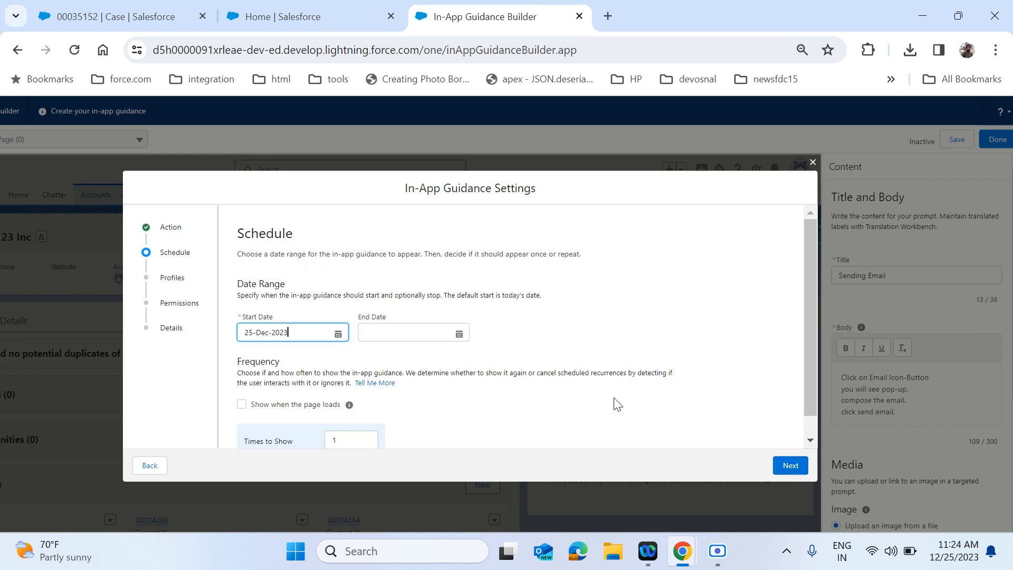
pyautogui.scroll(-1, 618, 404)
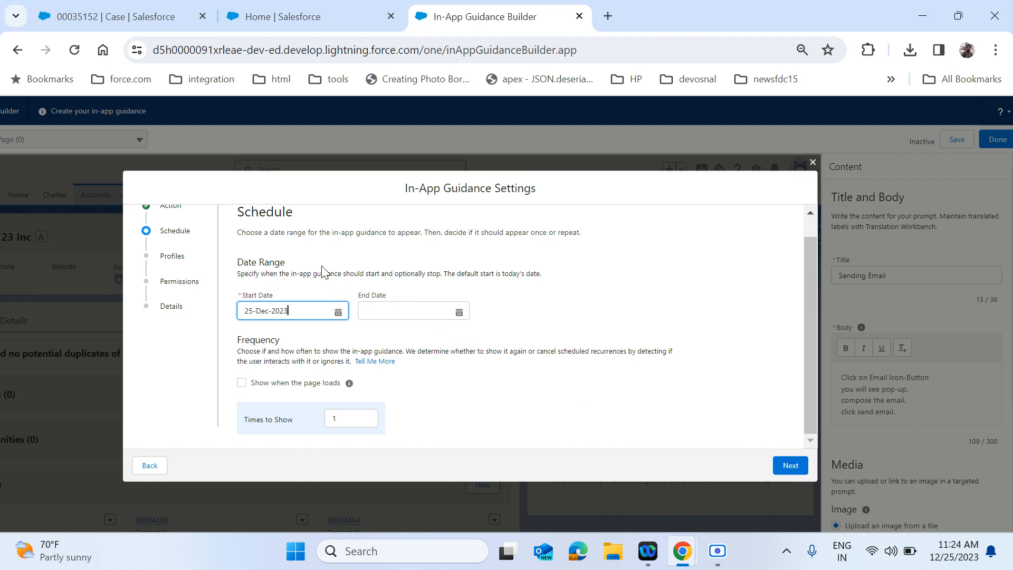
pyautogui.click(246, 386)
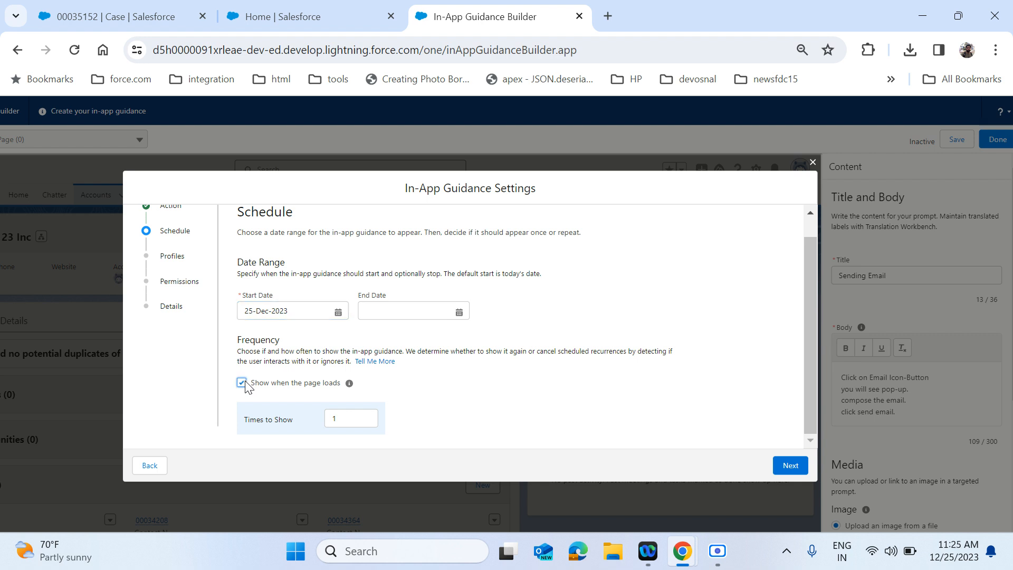
pyautogui.doubleClick(365, 418)
pyautogui.write('5')
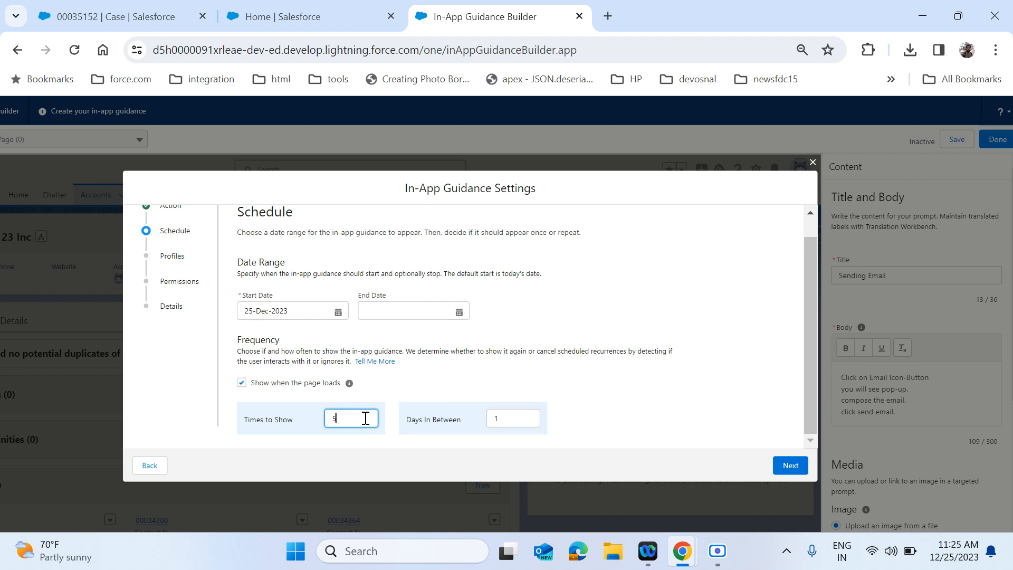
pyautogui.click(687, 432)
pyautogui.scroll(-1, 685, 425)
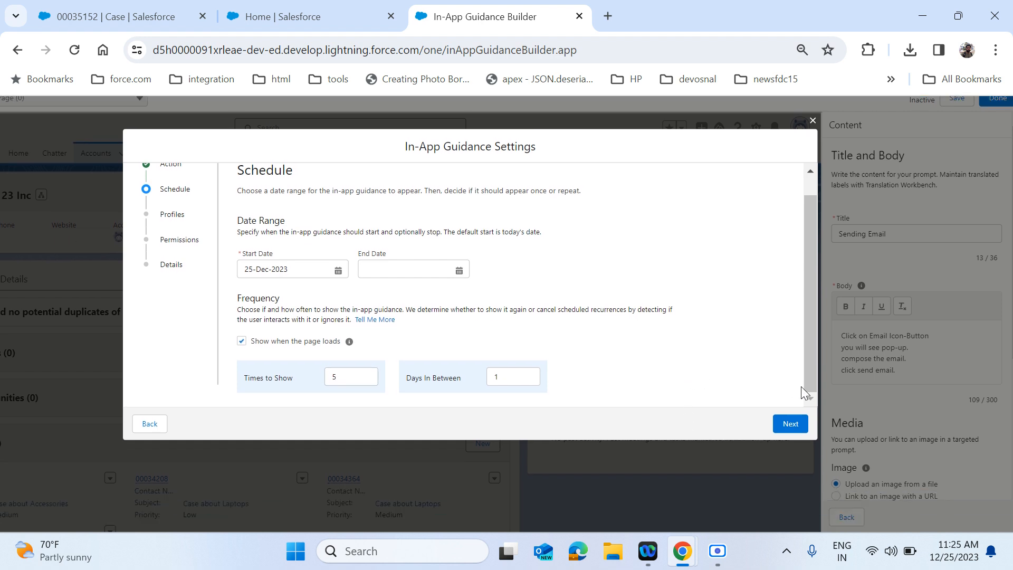
# - Keep no profile or permission restrictions and advance to the Details step
pyautogui.click(794, 424)
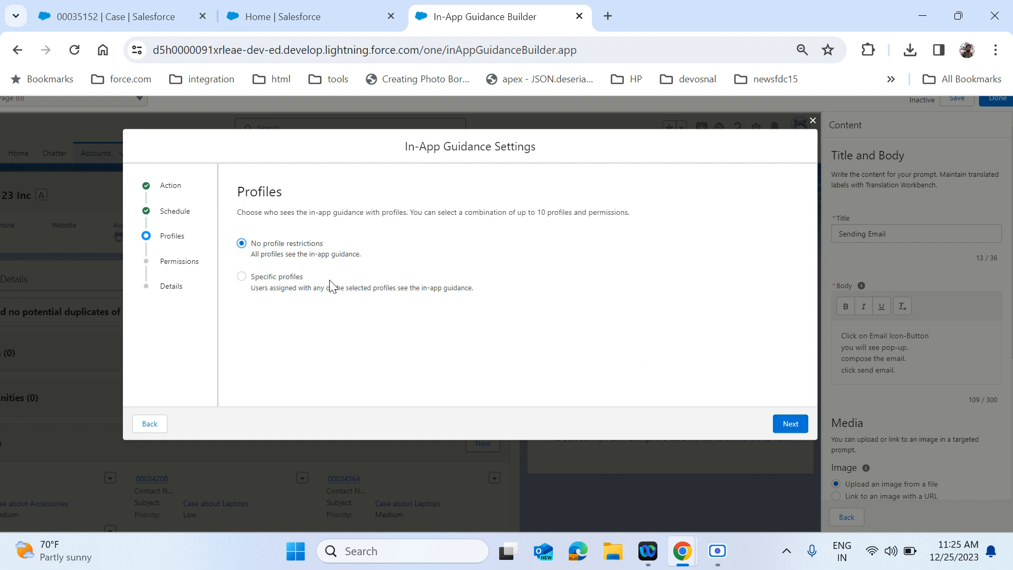
pyautogui.click(796, 428)
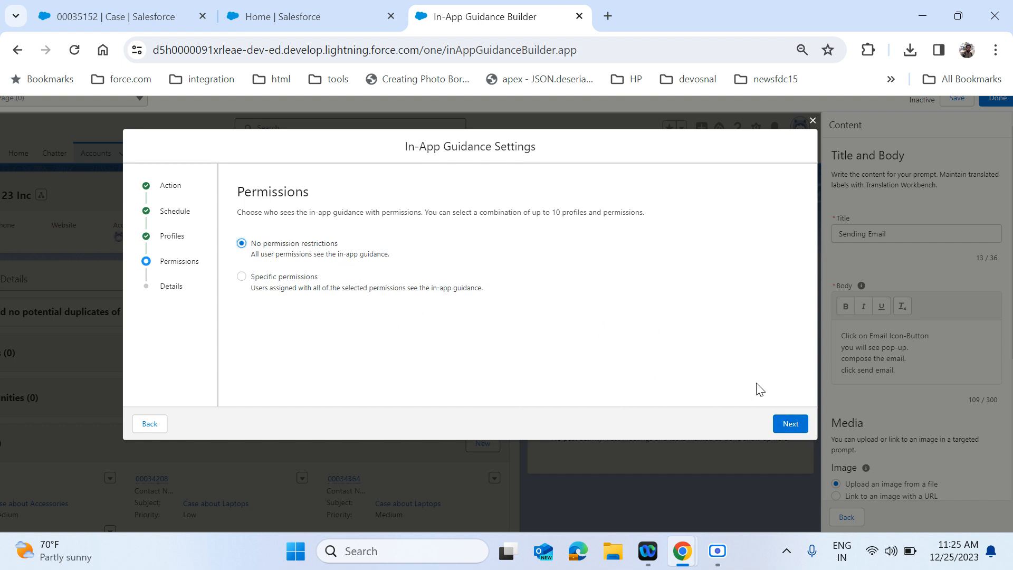
pyautogui.click(786, 424)
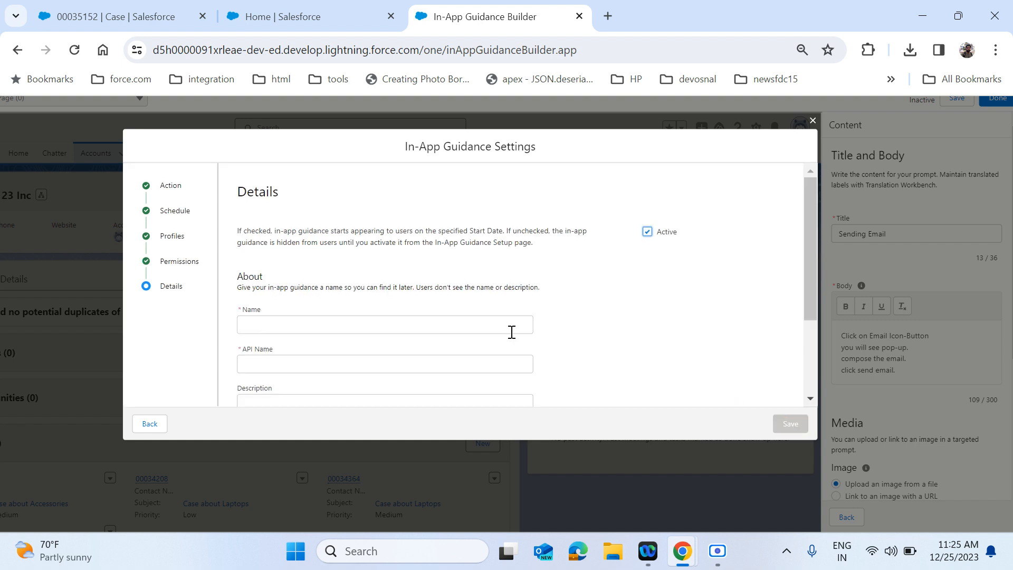
# - Keep the guidance Active, name it 'Sand email on account' (API name Sandemailonaccount), and save
pyautogui.click(652, 235)
pyautogui.click(652, 236)
pyautogui.click(406, 323)
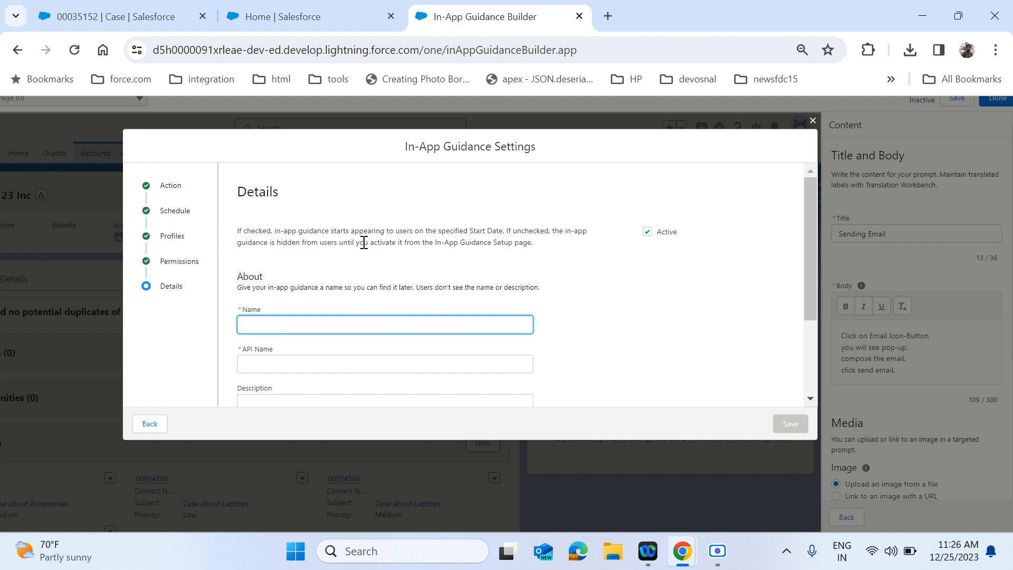
pyautogui.scroll(-1, 366, 273)
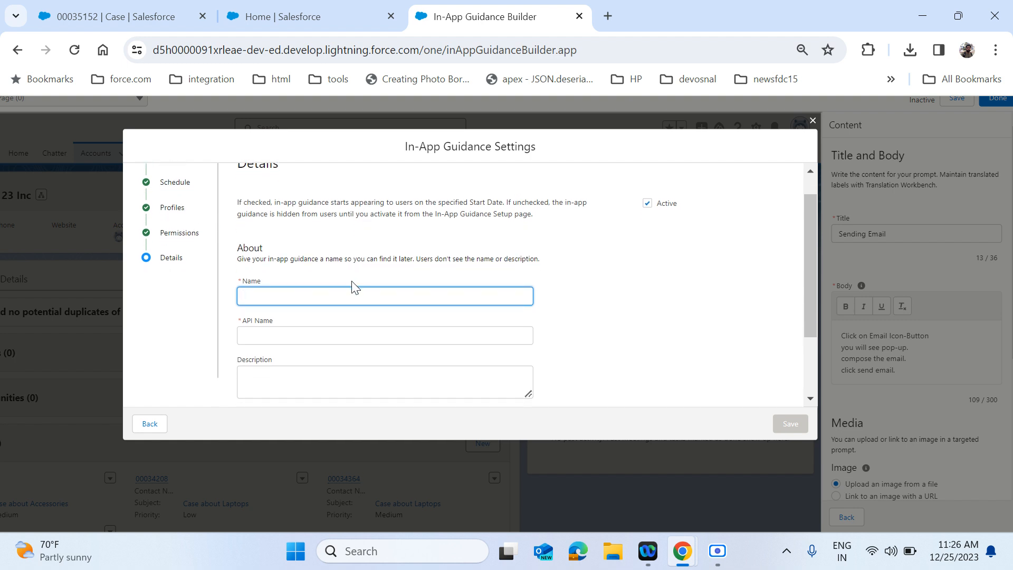
pyautogui.write('Sand email on account')
pyautogui.click(336, 334)
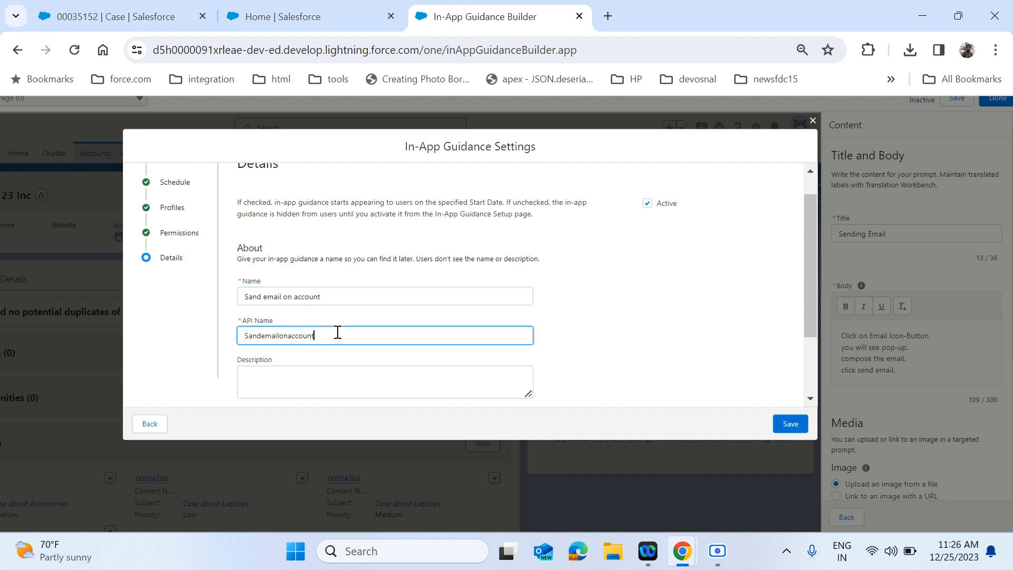
pyautogui.scroll(-2, 338, 335)
pyautogui.scroll(-1, 428, 312)
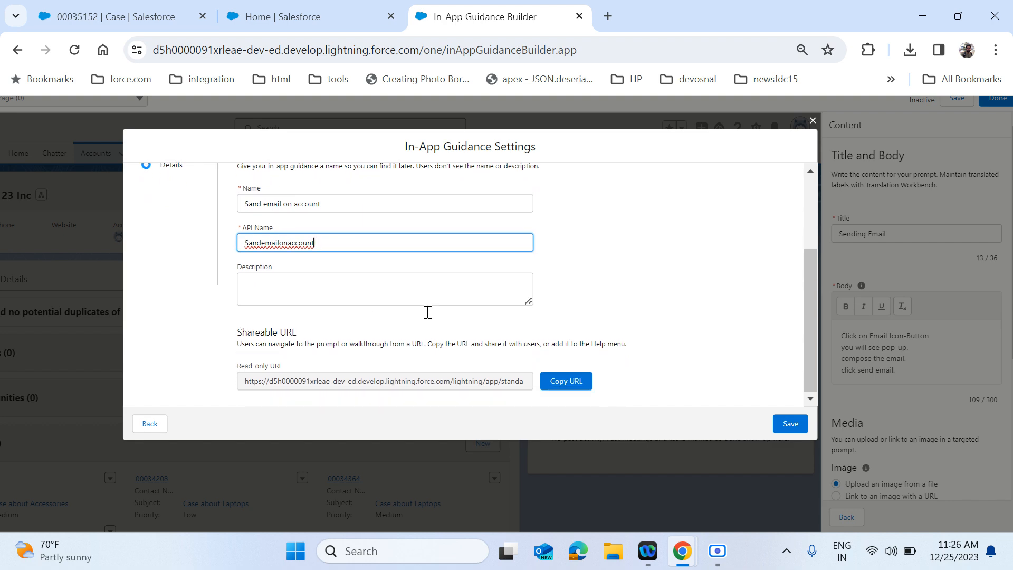
pyautogui.click(790, 425)
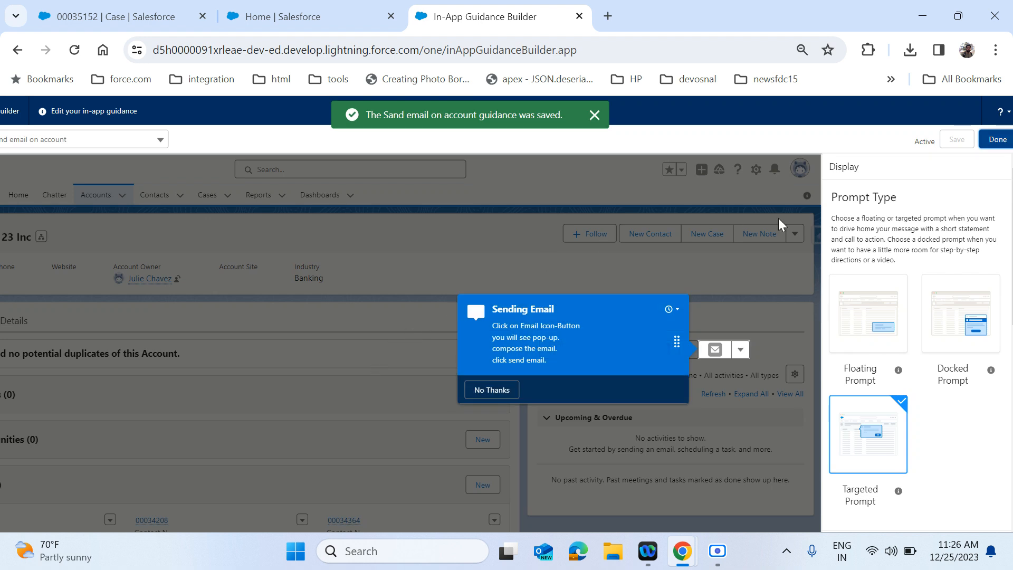
# - Close the builder, reload the record tab, and open the Greer122 Inc account to check the prompt
pyautogui.click(998, 140)
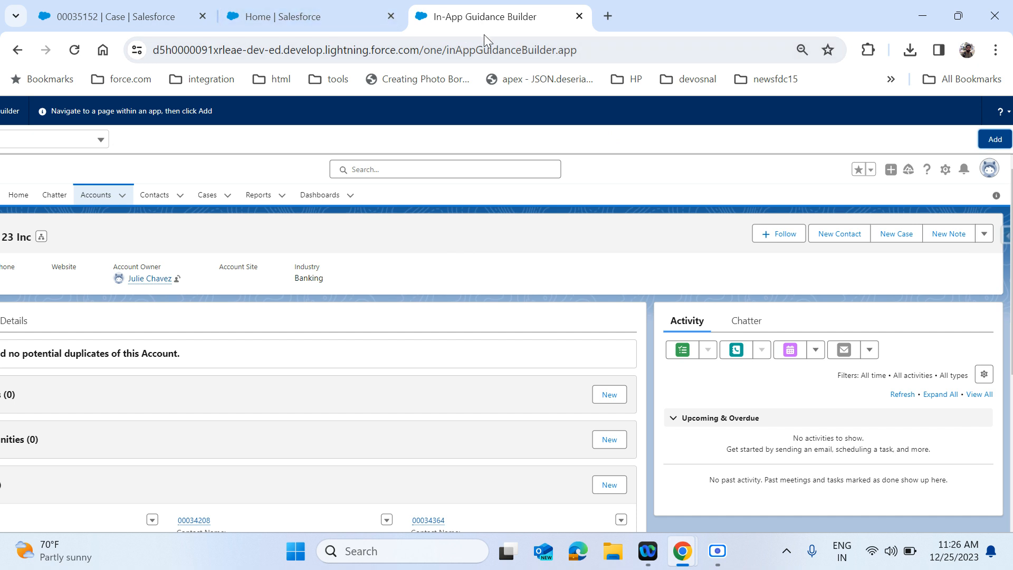
pyautogui.click(157, 22)
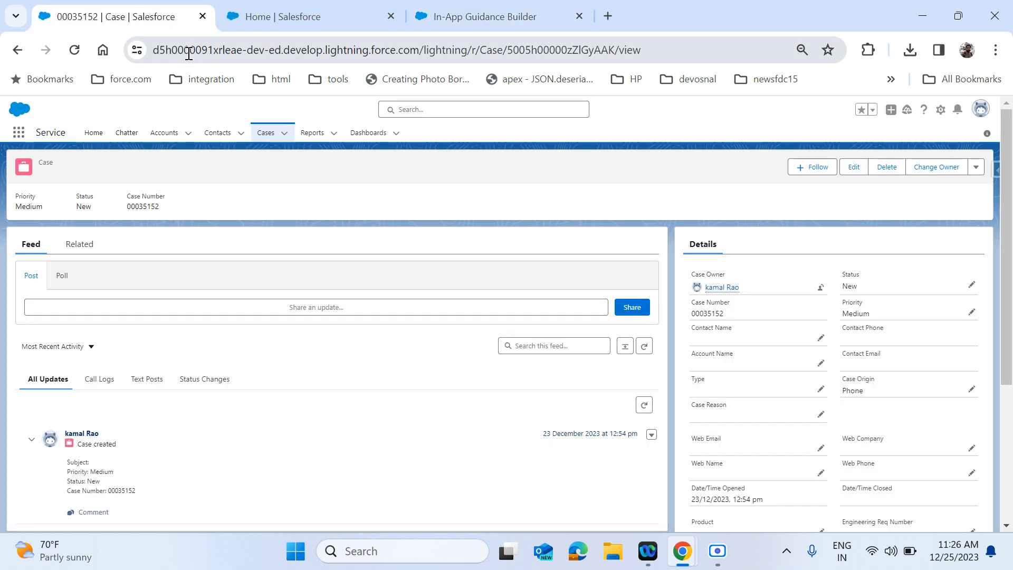
pyautogui.press('F5')
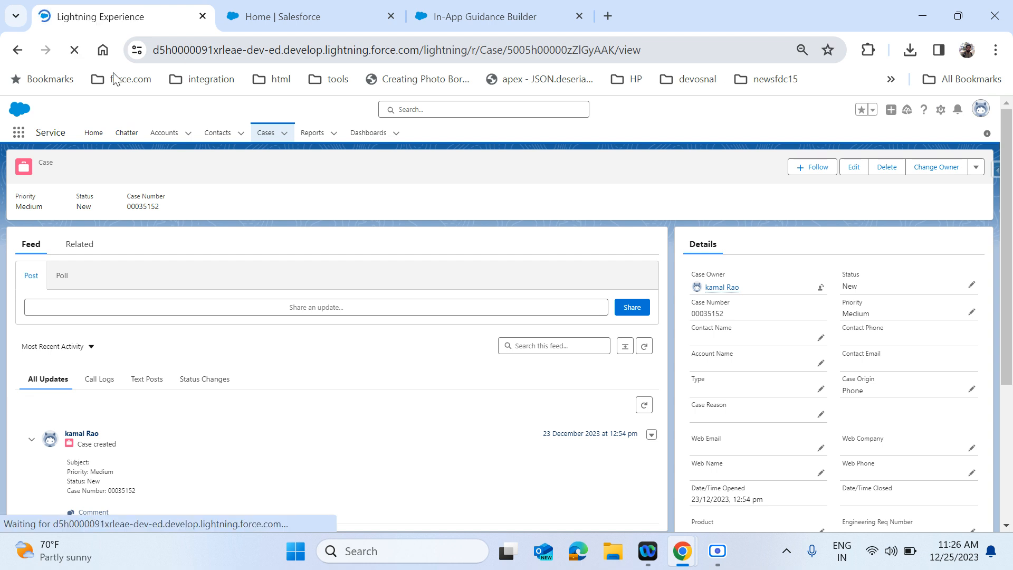
pyautogui.click(462, 25)
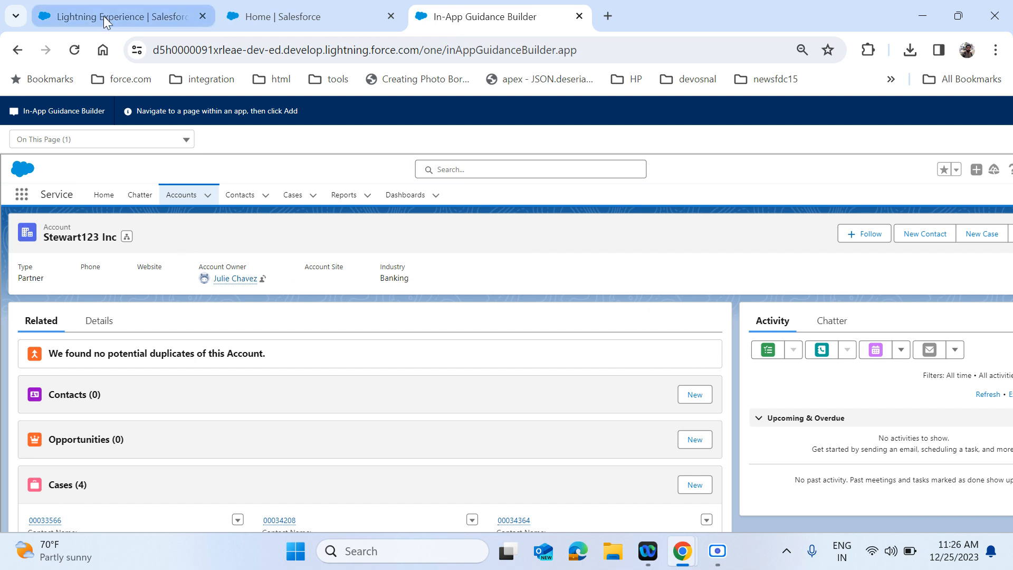
pyautogui.click(101, 18)
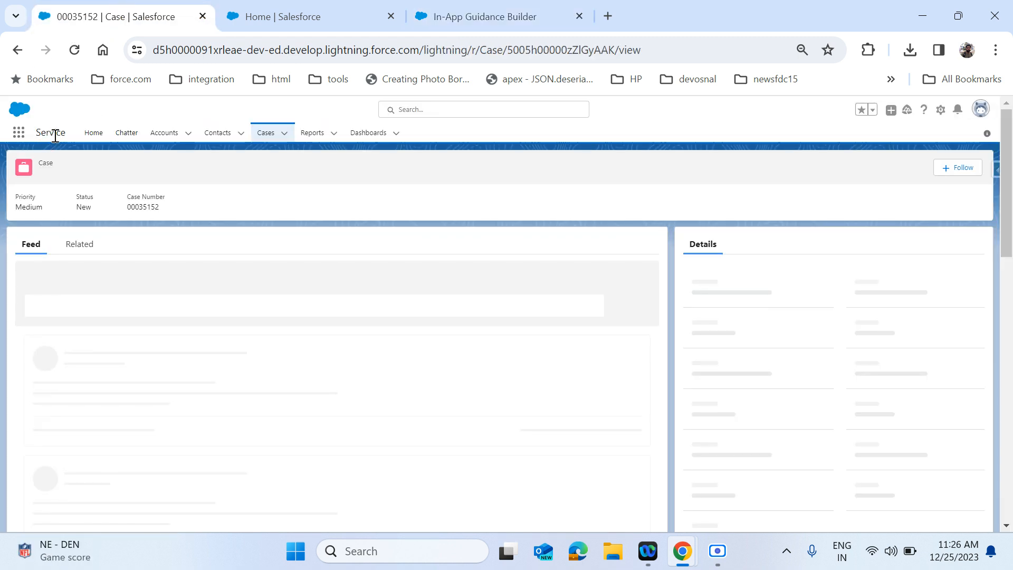
pyautogui.click(174, 138)
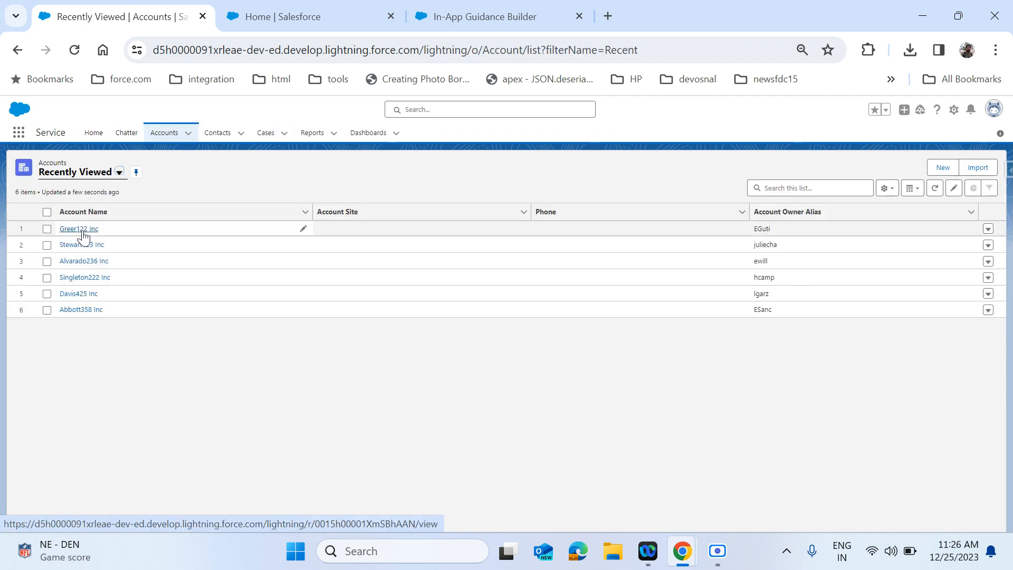
pyautogui.click(82, 230)
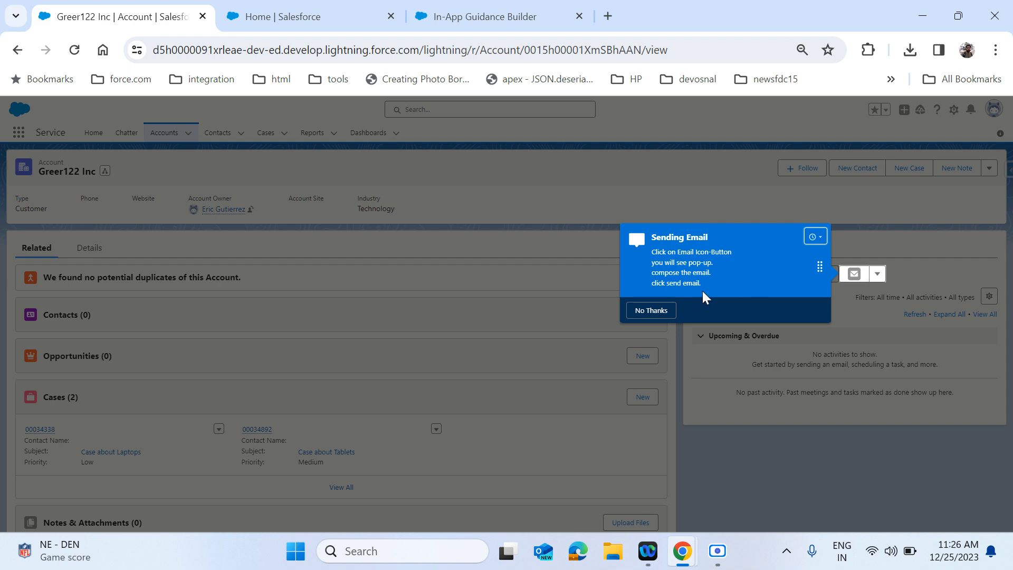
pyautogui.click(302, 23)
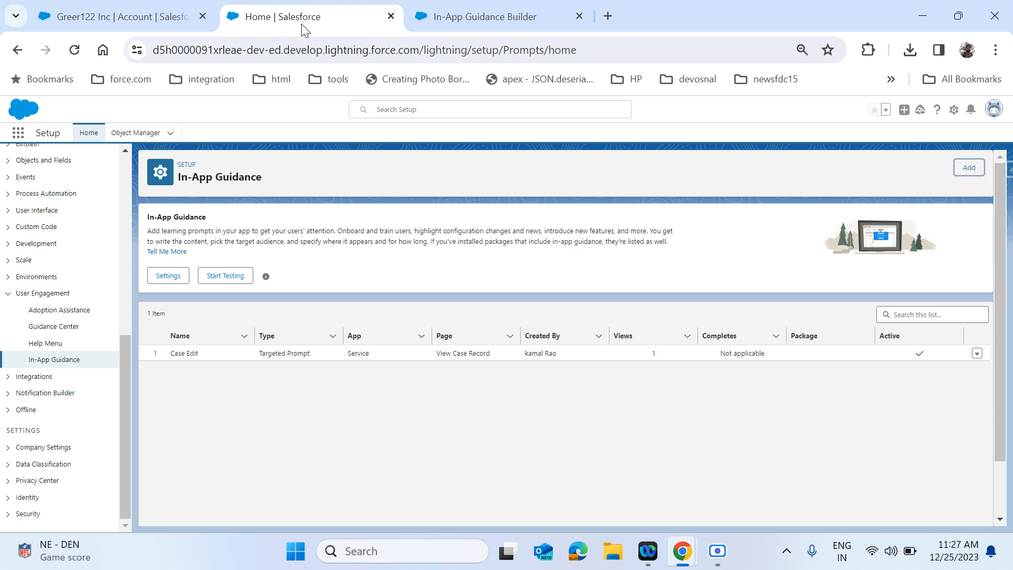
# - Pick Walkthrough as a new guidance type, then view the Sending Email prompt on Greer122 Inc
pyautogui.click(450, 25)
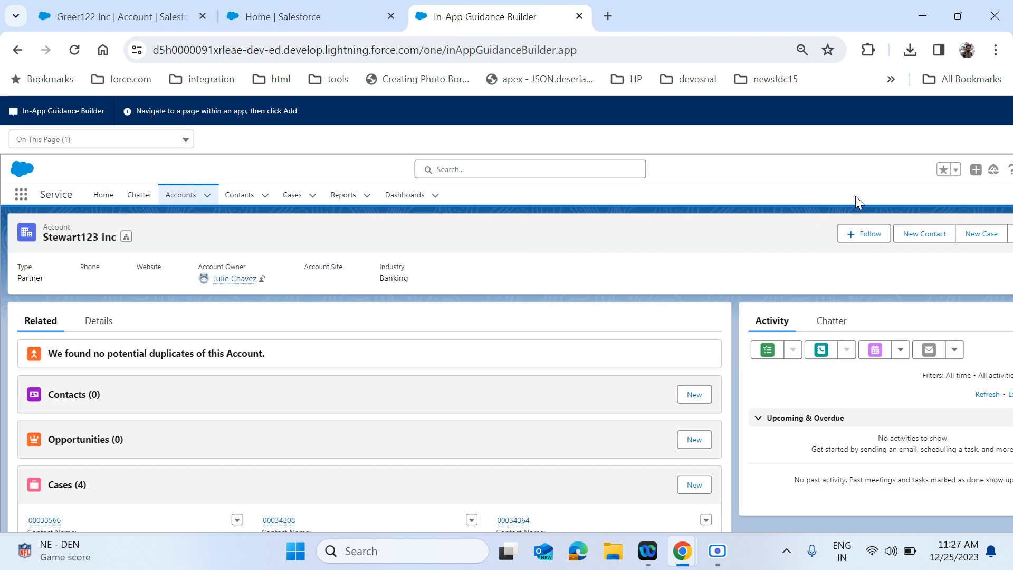
pyautogui.hscroll(2, 856, 195)
pyautogui.click(992, 140)
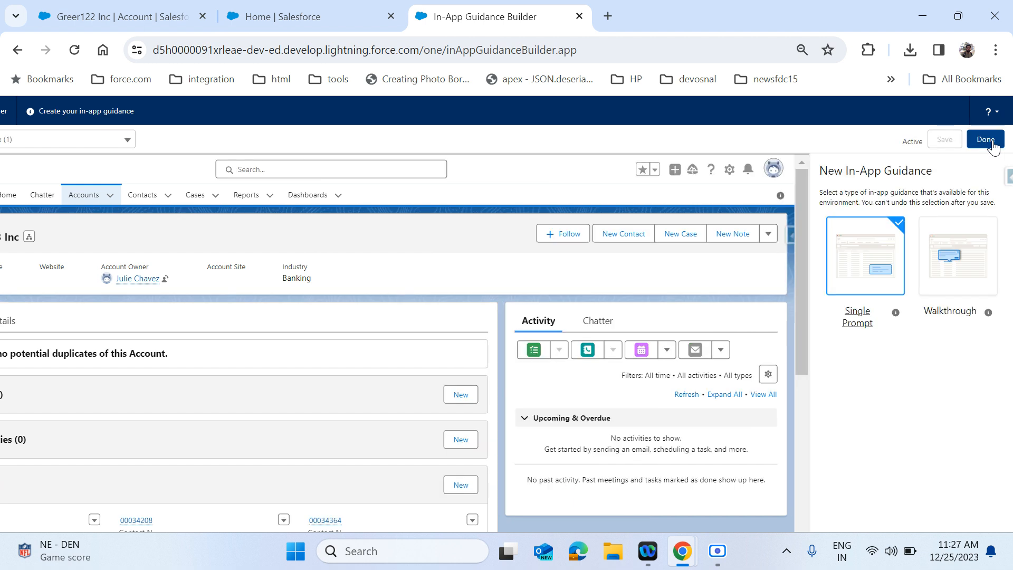
pyautogui.click(970, 252)
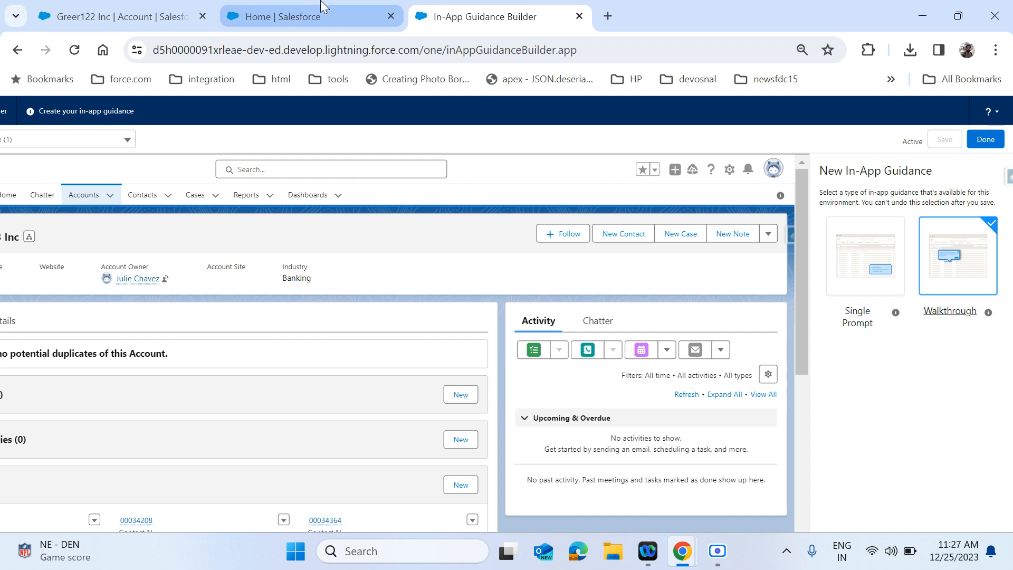
pyautogui.click(158, 18)
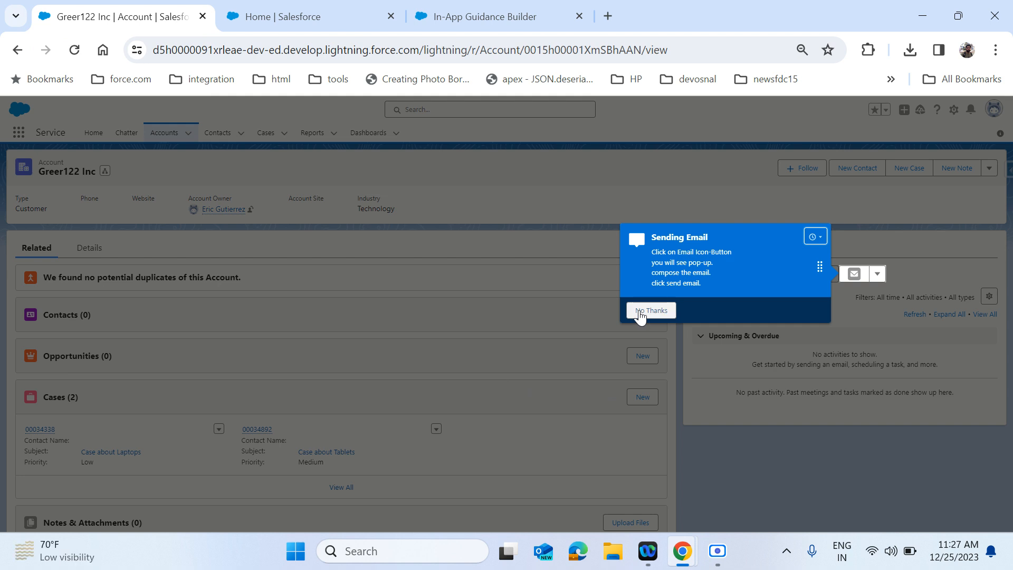
# - Dismiss the prompt with No Thanks, close the setup and builder tabs, and go Home
pyautogui.click(640, 312)
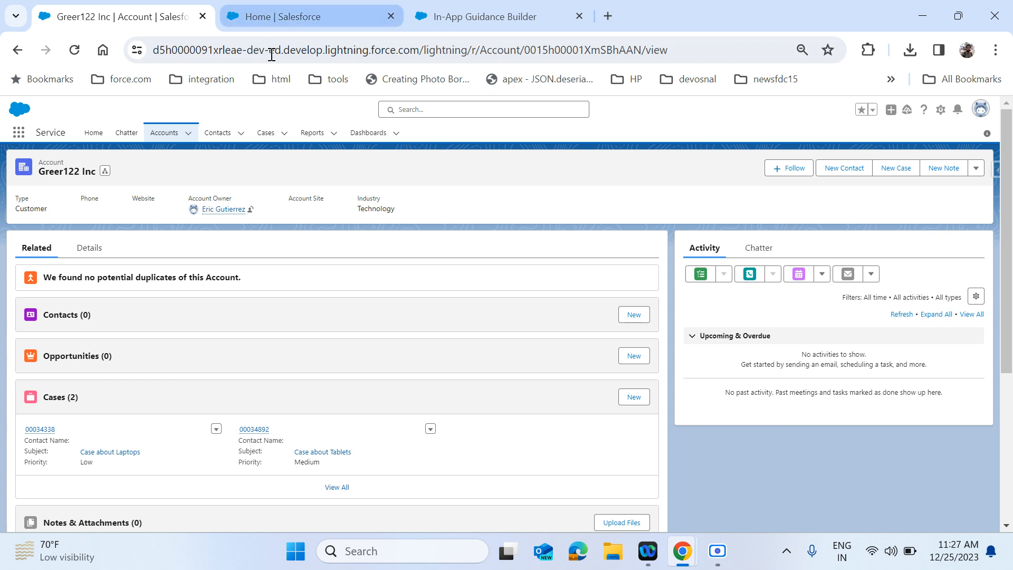
pyautogui.click(267, 17)
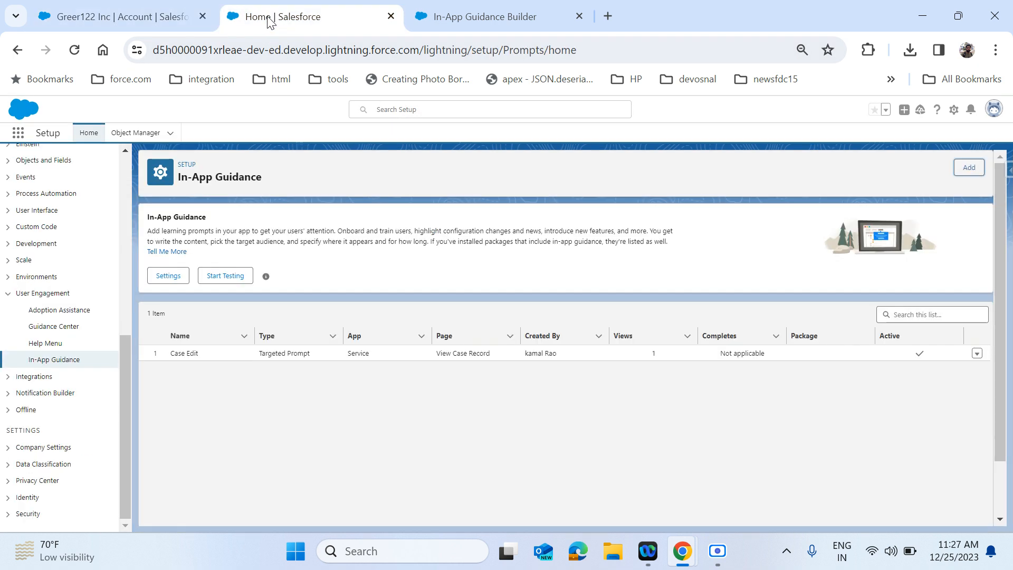
pyautogui.click(391, 17)
pyautogui.click(391, 16)
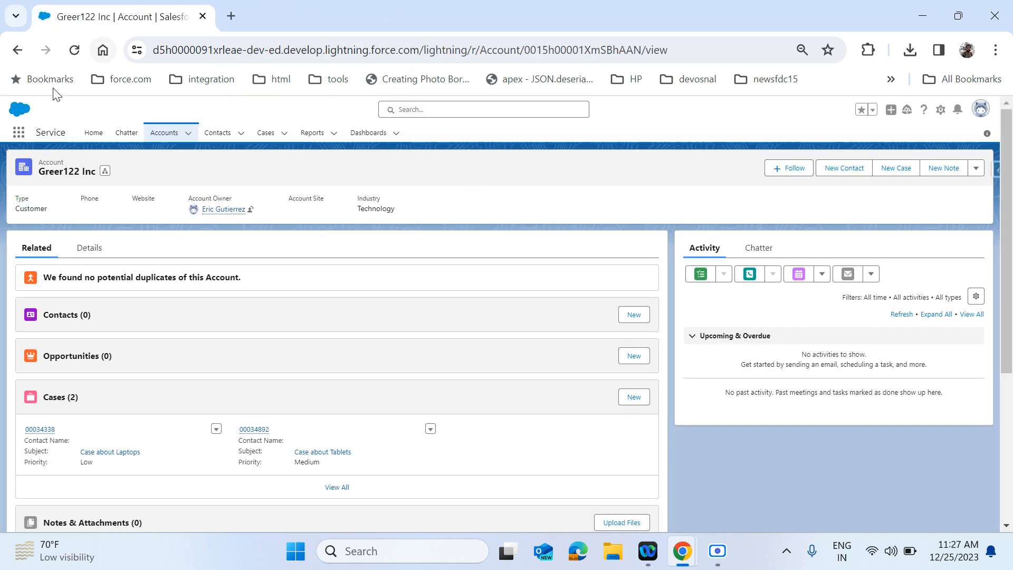
pyautogui.click(87, 144)
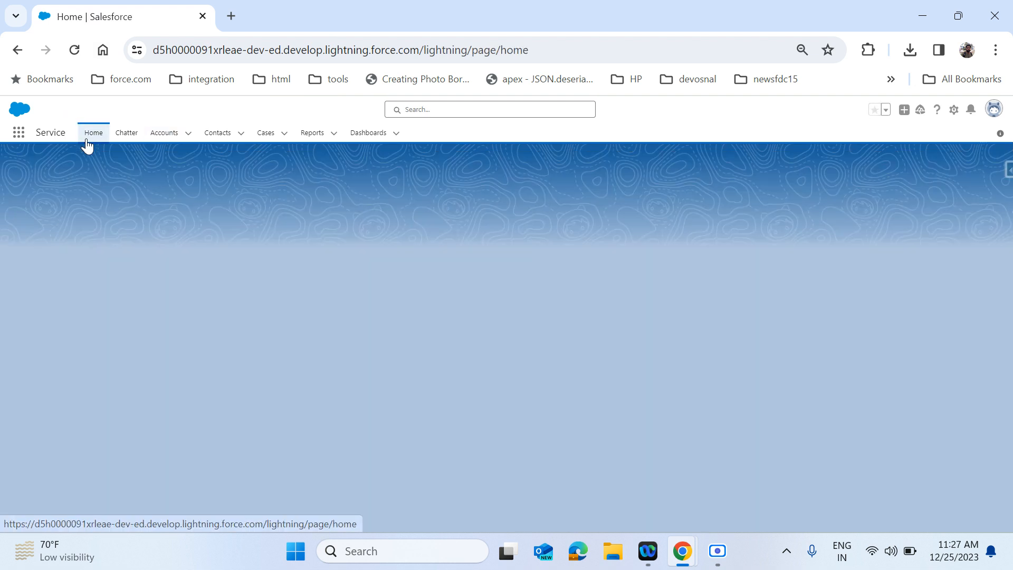